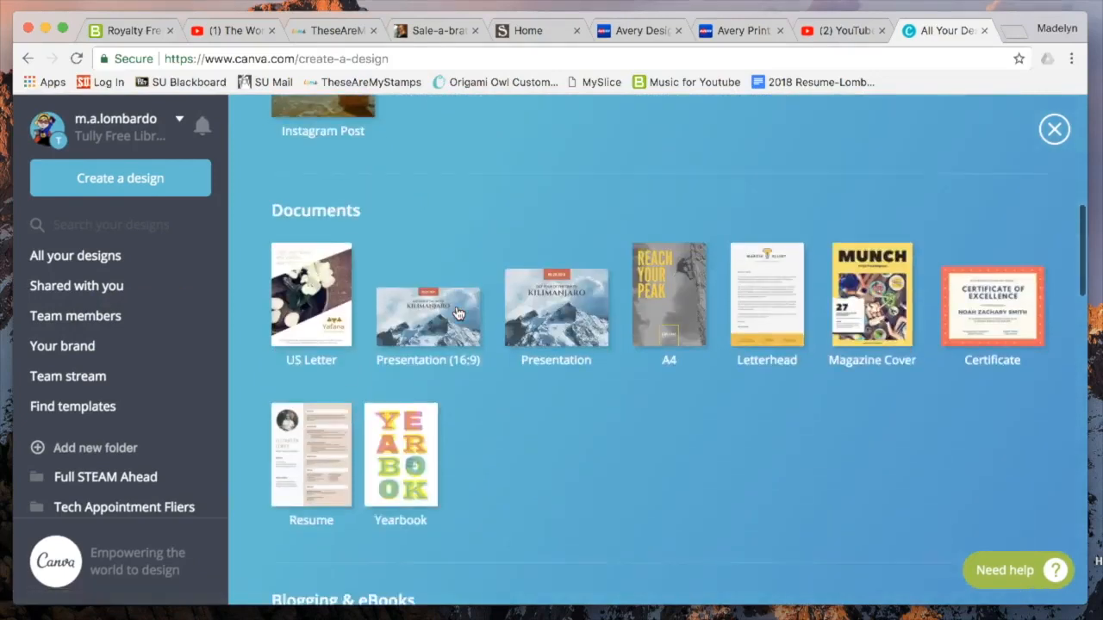
Look through the available design types and create a new US Letter design.
{"action": "scroll", "coordinate": [458, 314], "scroll_direction": "down", "scroll_amount": 5}
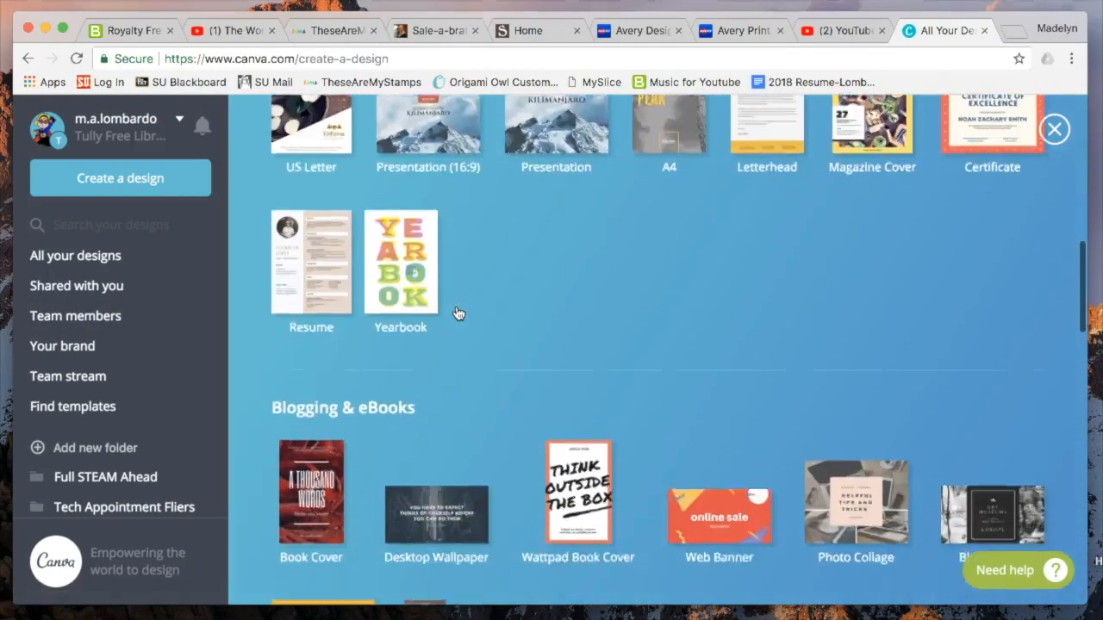
{"action": "scroll", "coordinate": [458, 313], "scroll_direction": "down", "scroll_amount": 2}
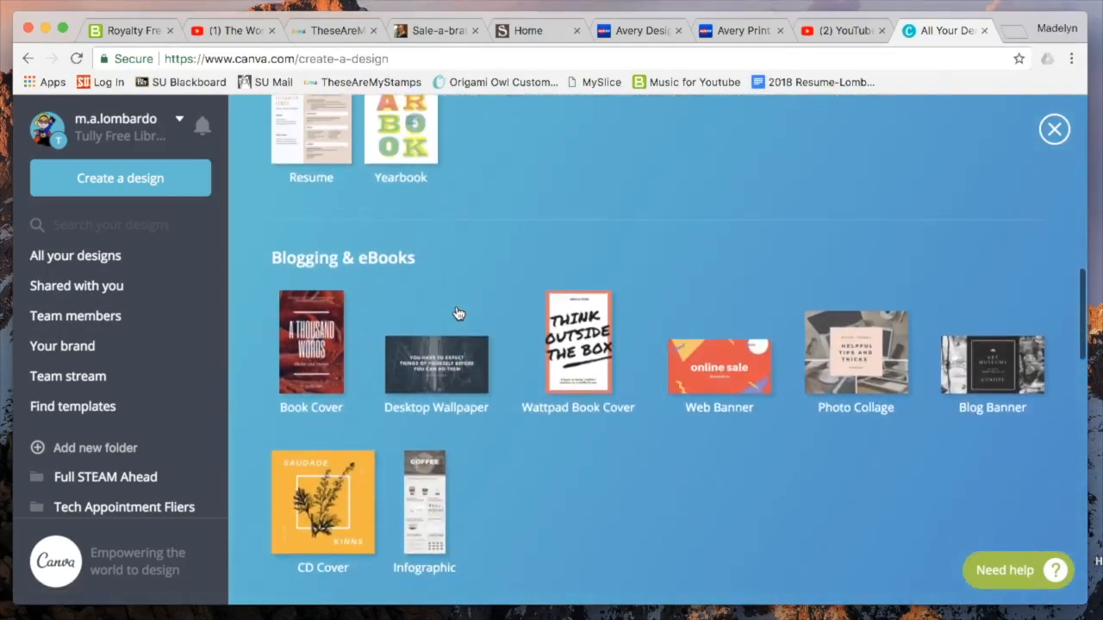
{"action": "scroll", "coordinate": [458, 314], "scroll_direction": "down", "scroll_amount": 7}
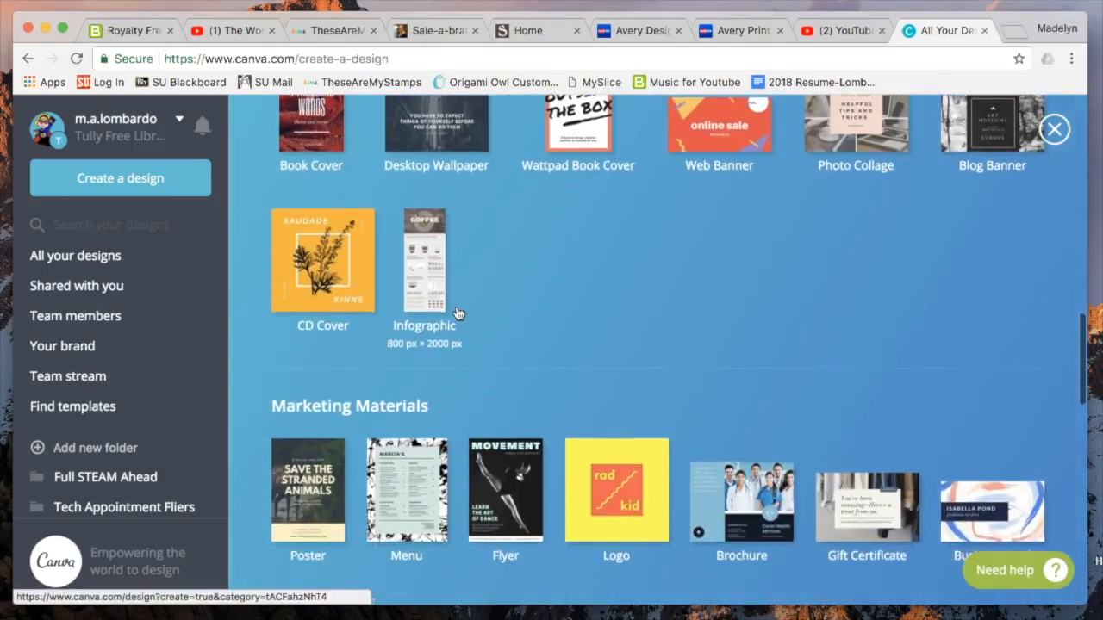
{"action": "scroll", "coordinate": [458, 314], "scroll_direction": "down", "scroll_amount": 1}
{"action": "scroll", "coordinate": [457, 314], "scroll_direction": "up", "scroll_amount": 15}
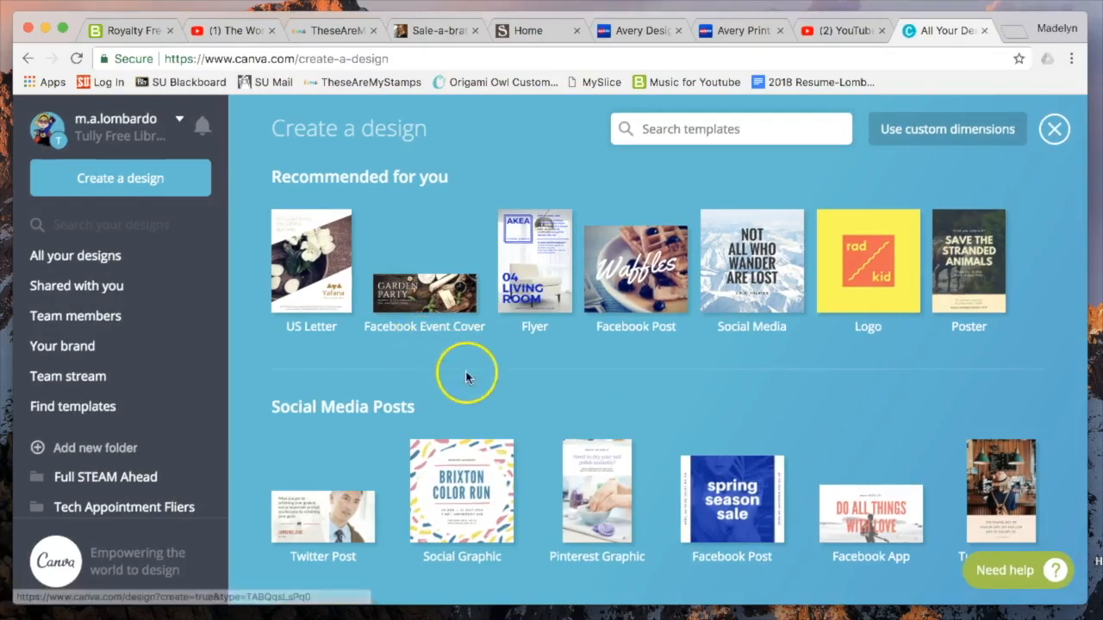
{"action": "left_click", "coordinate": [310, 284]}
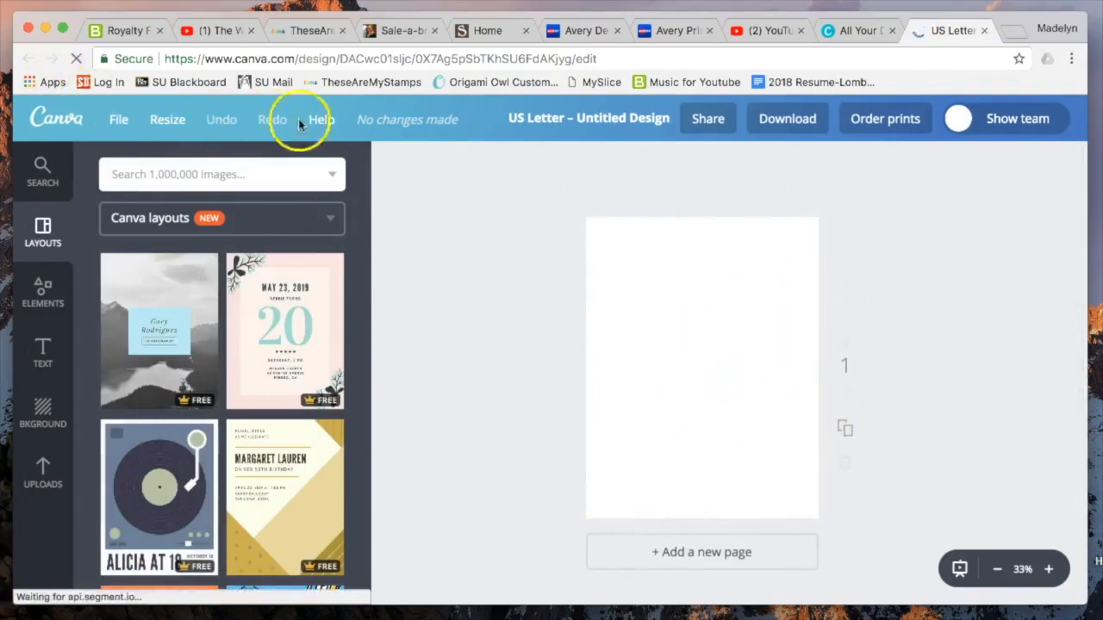
Look through the Canva layouts offered for the US Letter design.
{"action": "scroll", "coordinate": [250, 379], "scroll_direction": "down", "scroll_amount": 3}
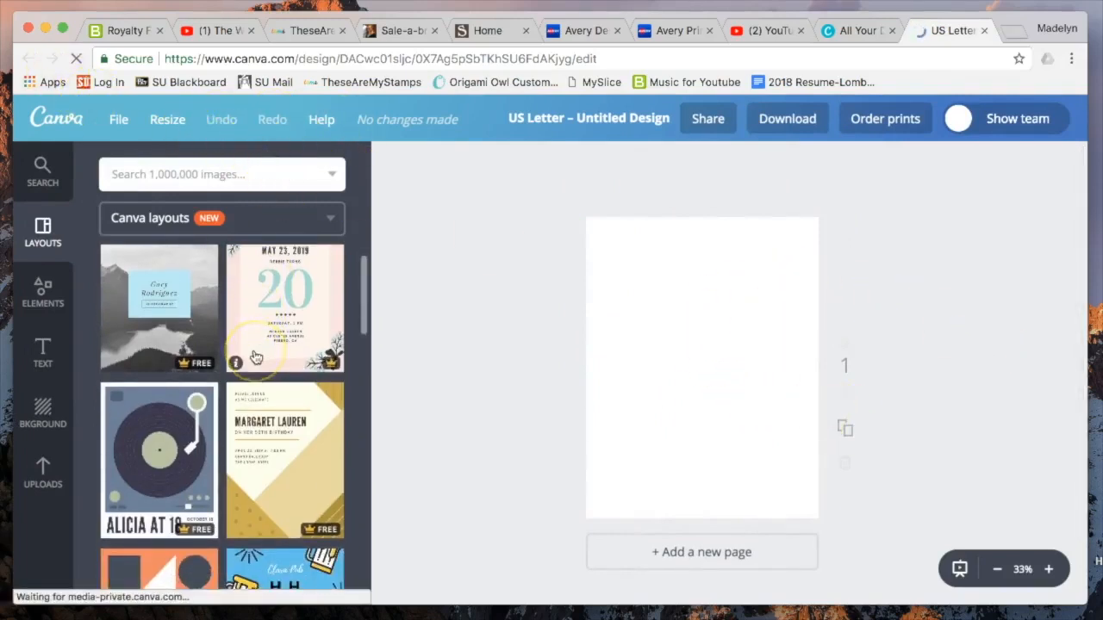
{"action": "scroll", "coordinate": [255, 356], "scroll_direction": "down", "scroll_amount": 5}
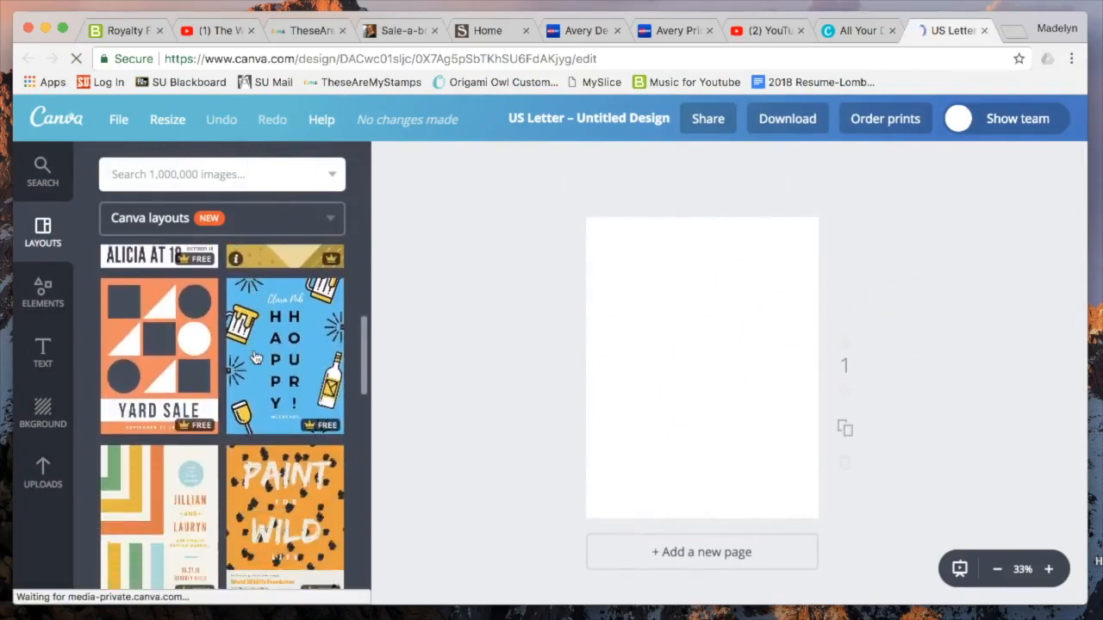
{"action": "scroll", "coordinate": [255, 357], "scroll_direction": "down", "scroll_amount": 1}
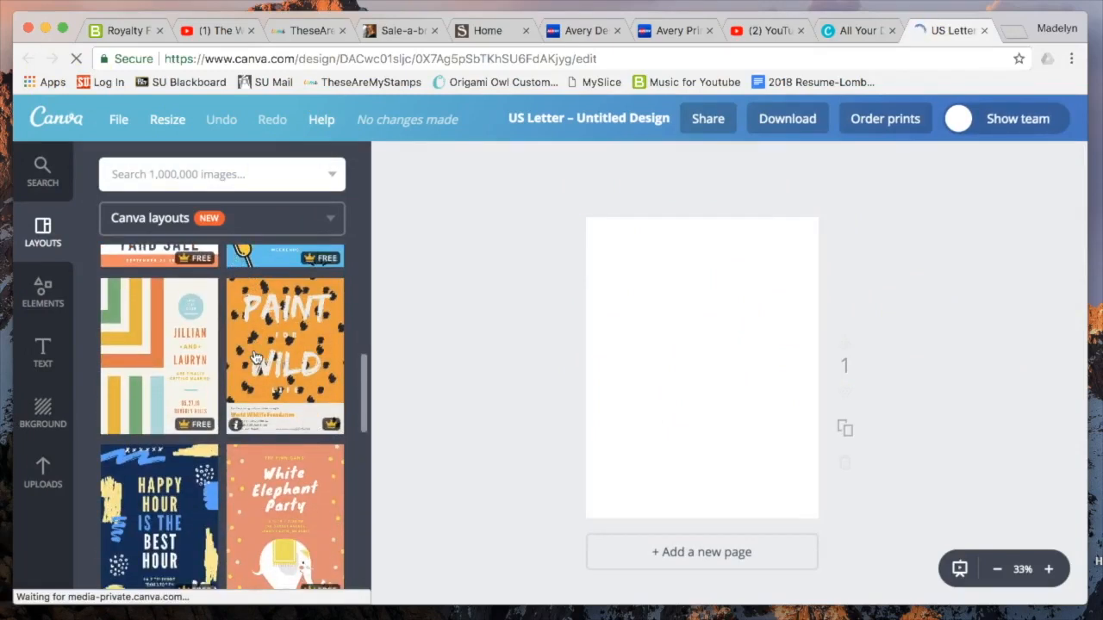
{"action": "scroll", "coordinate": [255, 357], "scroll_direction": "down", "scroll_amount": 2}
{"action": "scroll", "coordinate": [255, 356], "scroll_direction": "down", "scroll_amount": 2}
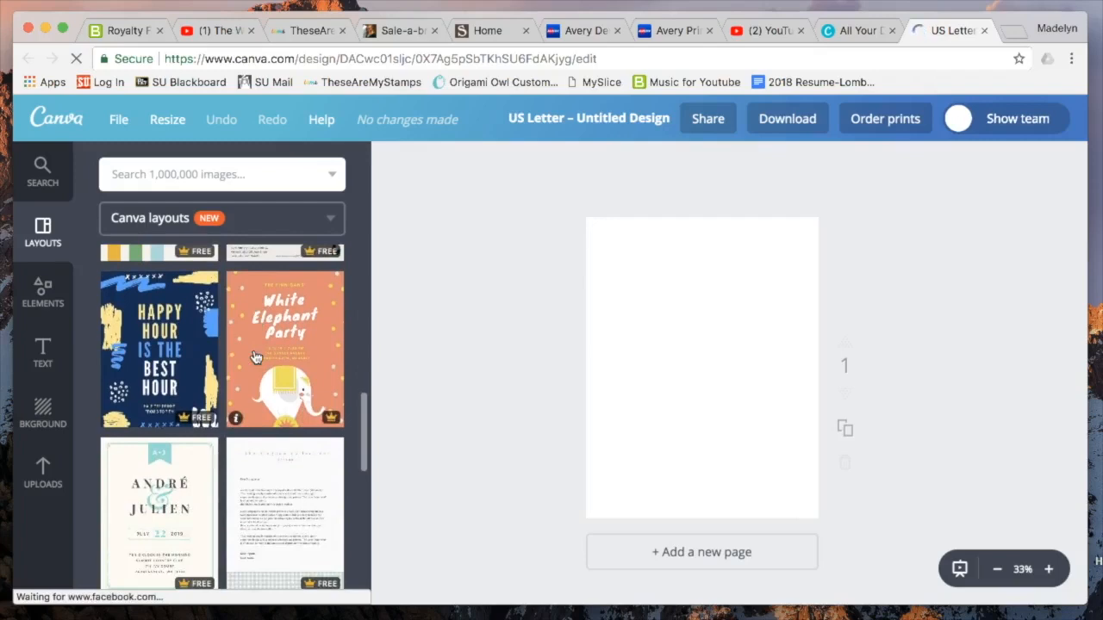
{"action": "scroll", "coordinate": [256, 358], "scroll_direction": "up", "scroll_amount": 10}
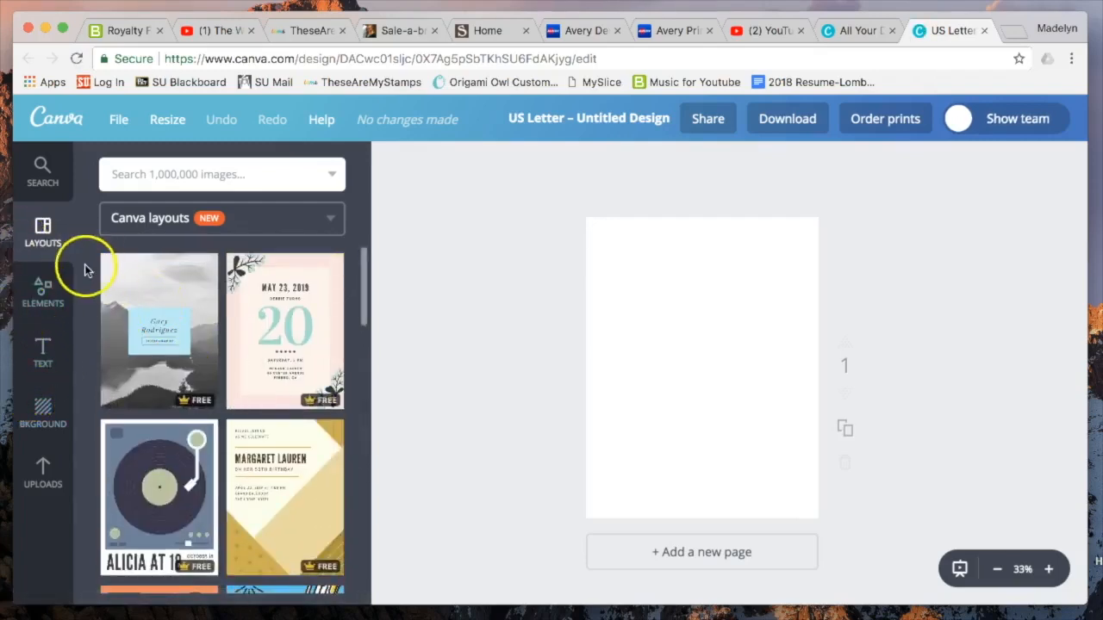
Browse the element categories and look through the Illustrations collection.
{"action": "left_click", "coordinate": [45, 288]}
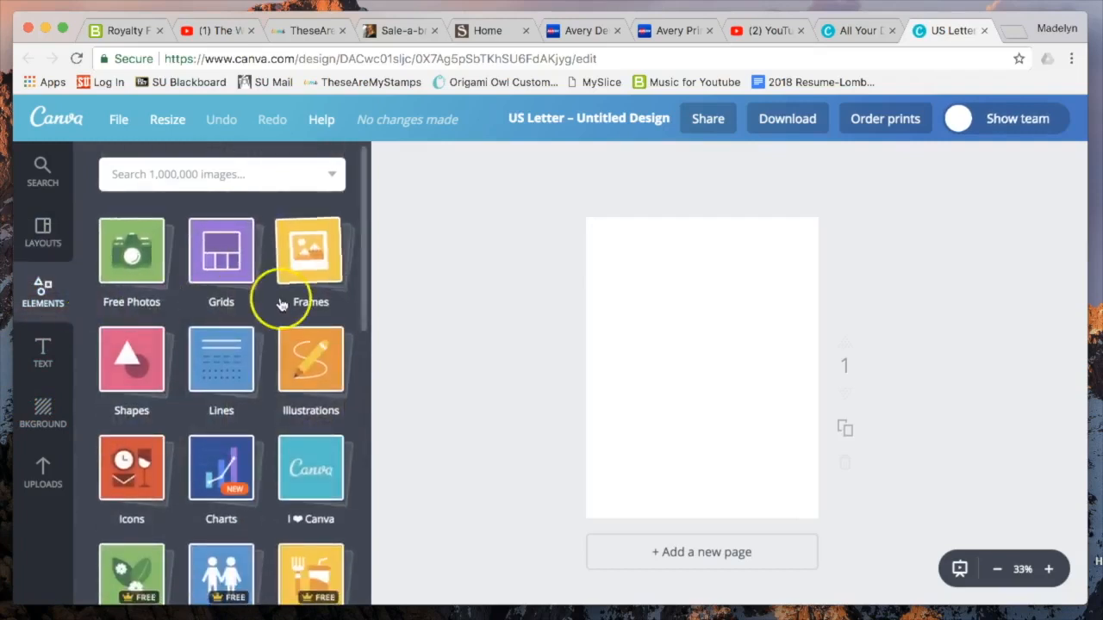
{"action": "scroll", "coordinate": [280, 297], "scroll_direction": "down", "scroll_amount": 1}
{"action": "left_click", "coordinate": [294, 330]}
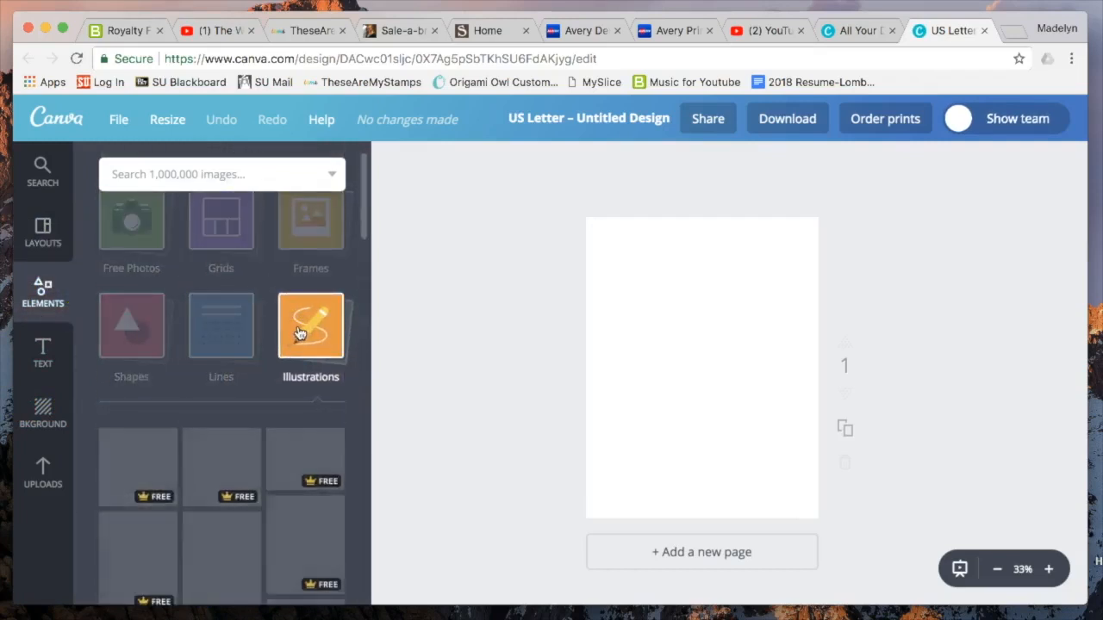
{"action": "scroll", "coordinate": [218, 315], "scroll_direction": "down", "scroll_amount": 1}
{"action": "scroll", "coordinate": [218, 315], "scroll_direction": "down", "scroll_amount": 2}
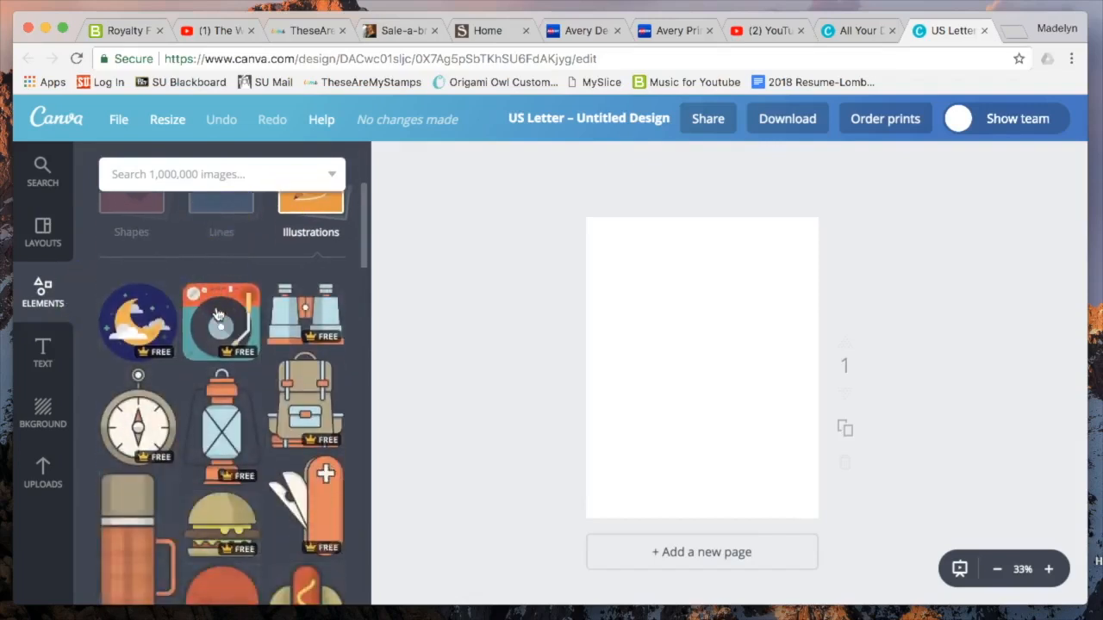
{"action": "scroll", "coordinate": [218, 314], "scroll_direction": "up", "scroll_amount": 4}
{"action": "left_click", "coordinate": [326, 366]}
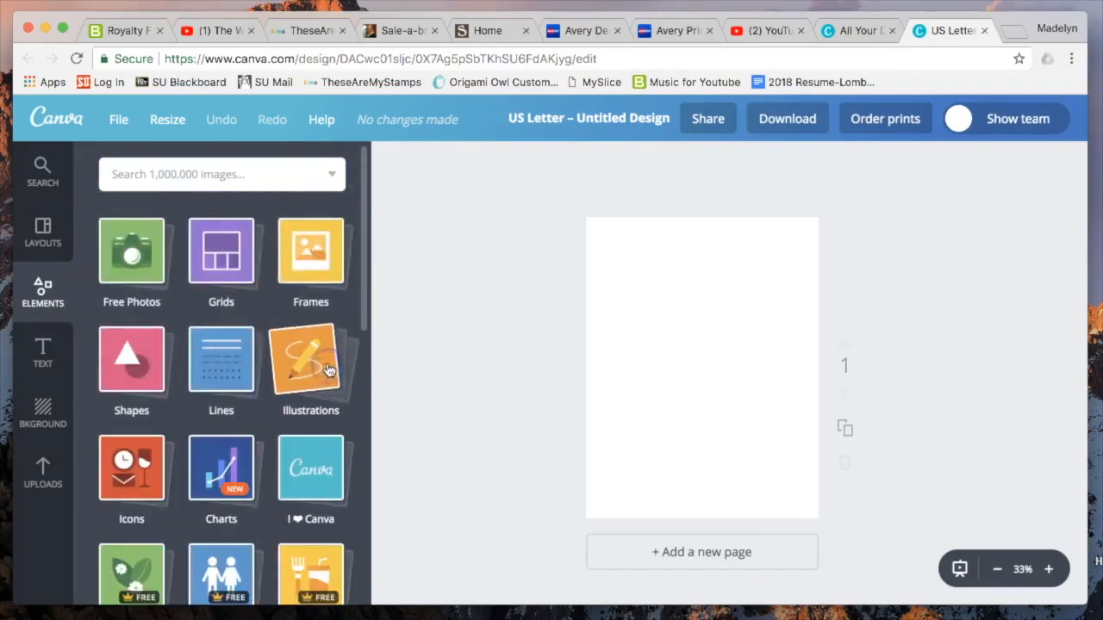
{"action": "scroll", "coordinate": [239, 336], "scroll_direction": "down", "scroll_amount": 2}
{"action": "scroll", "coordinate": [242, 344], "scroll_direction": "up", "scroll_amount": 2}
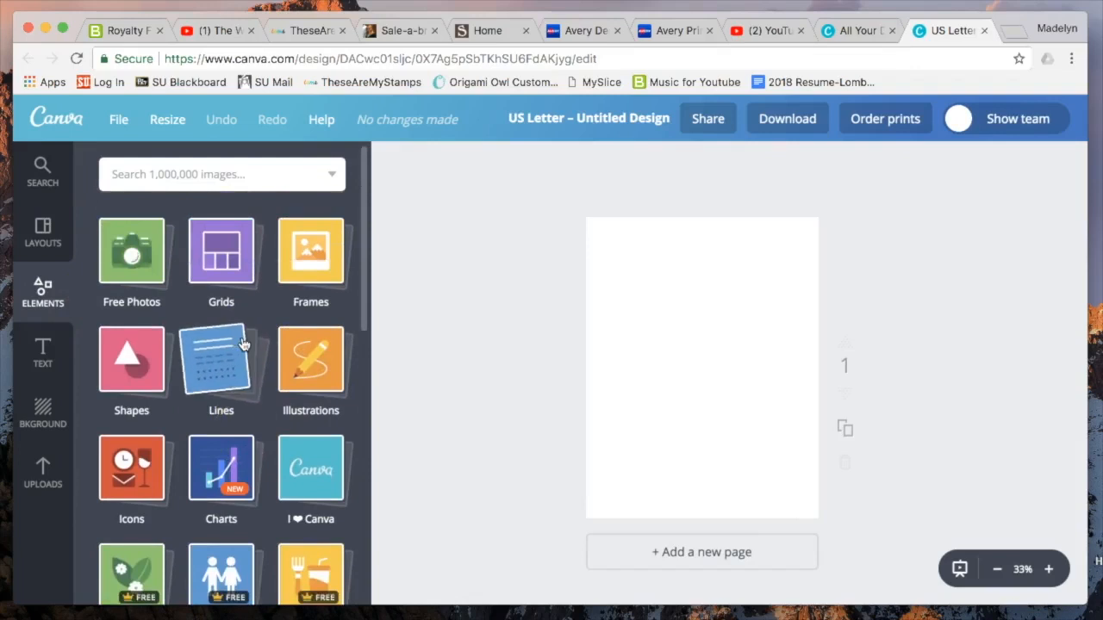
Search the image library for "giraffe" and add the front-facing cartoon giraffe with black spots to the page.
{"action": "left_click", "coordinate": [177, 174]}
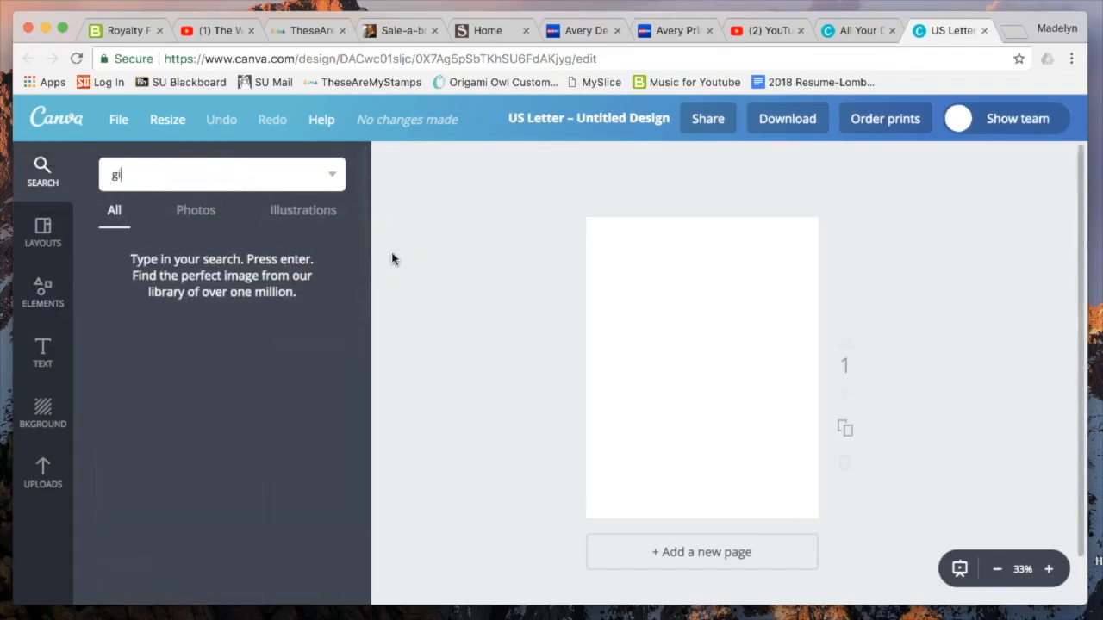
{"action": "key", "text": "Return"}
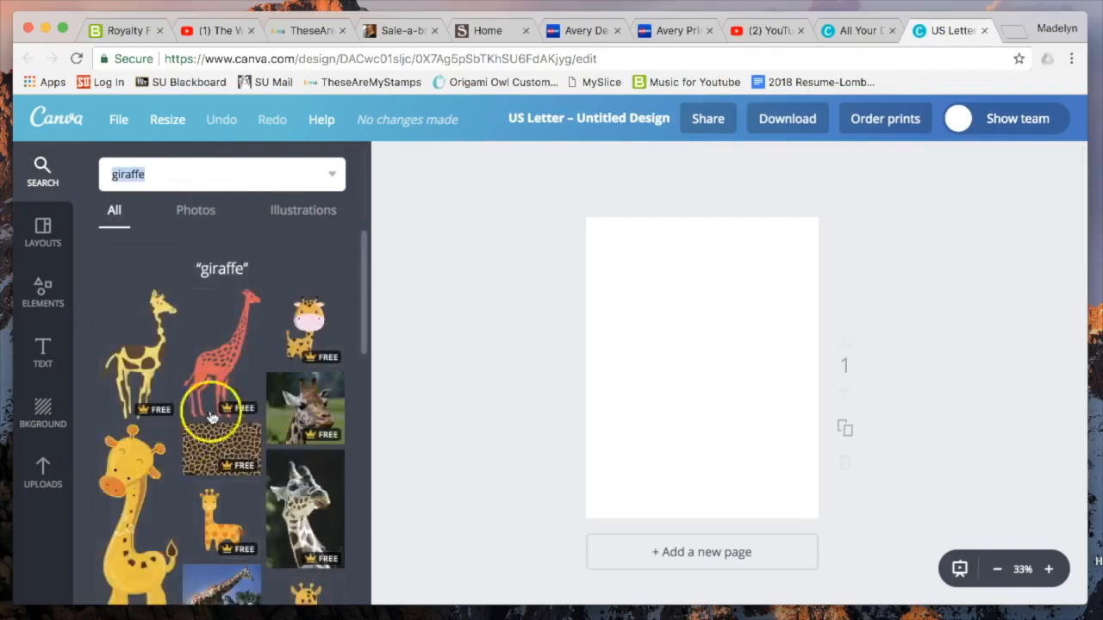
{"action": "scroll", "coordinate": [290, 386], "scroll_direction": "down", "scroll_amount": 5}
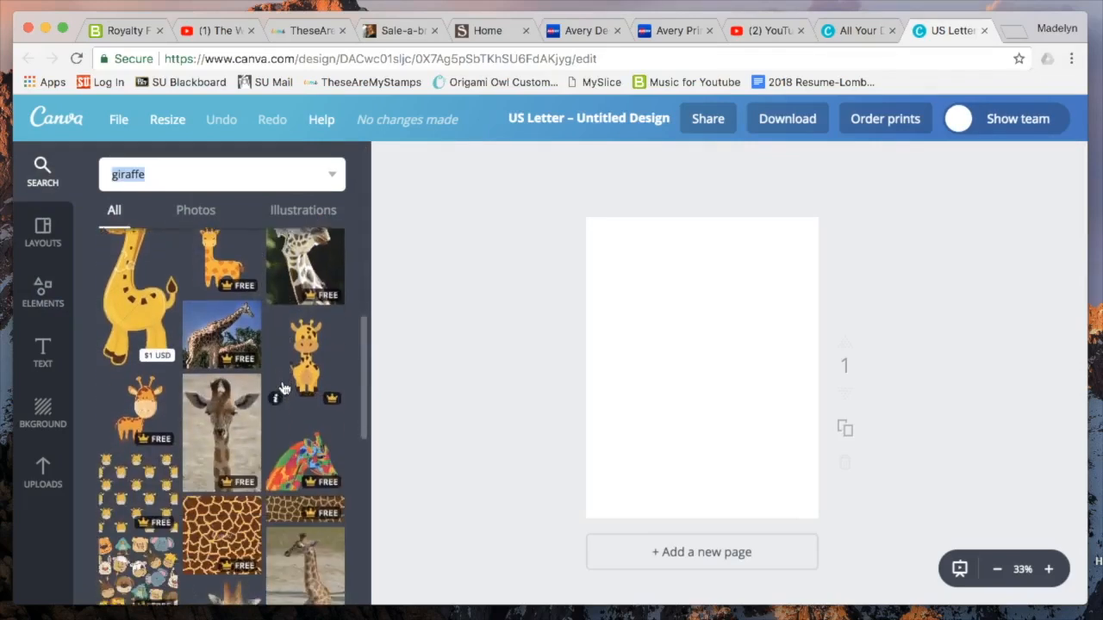
{"action": "scroll", "coordinate": [284, 387], "scroll_direction": "down", "scroll_amount": 2}
{"action": "scroll", "coordinate": [284, 389], "scroll_direction": "down", "scroll_amount": 1}
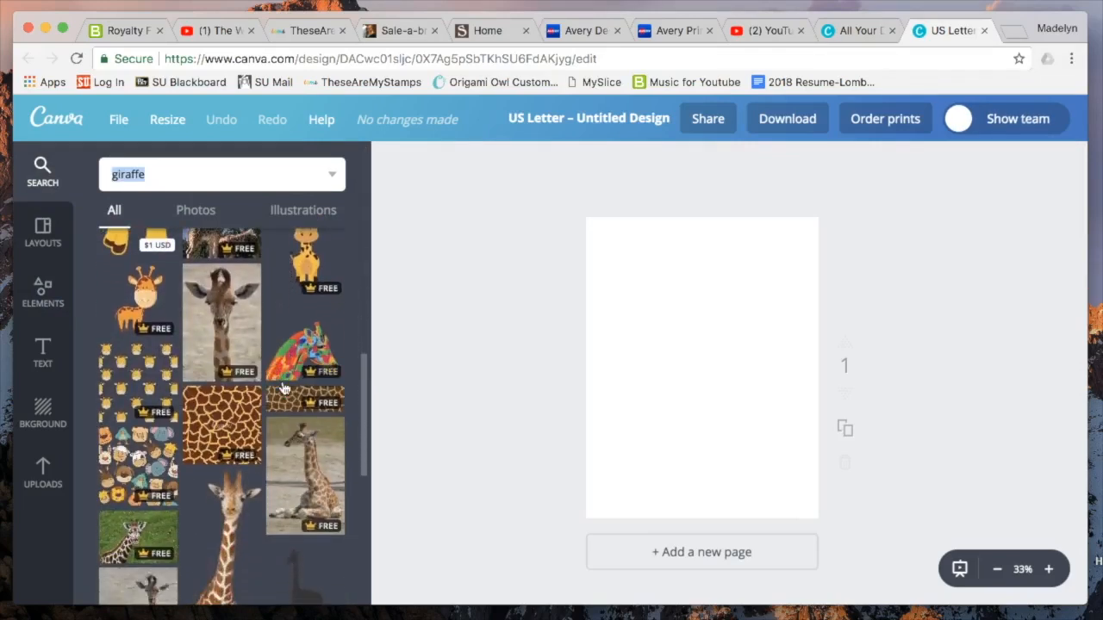
{"action": "scroll", "coordinate": [284, 389], "scroll_direction": "up", "scroll_amount": 5}
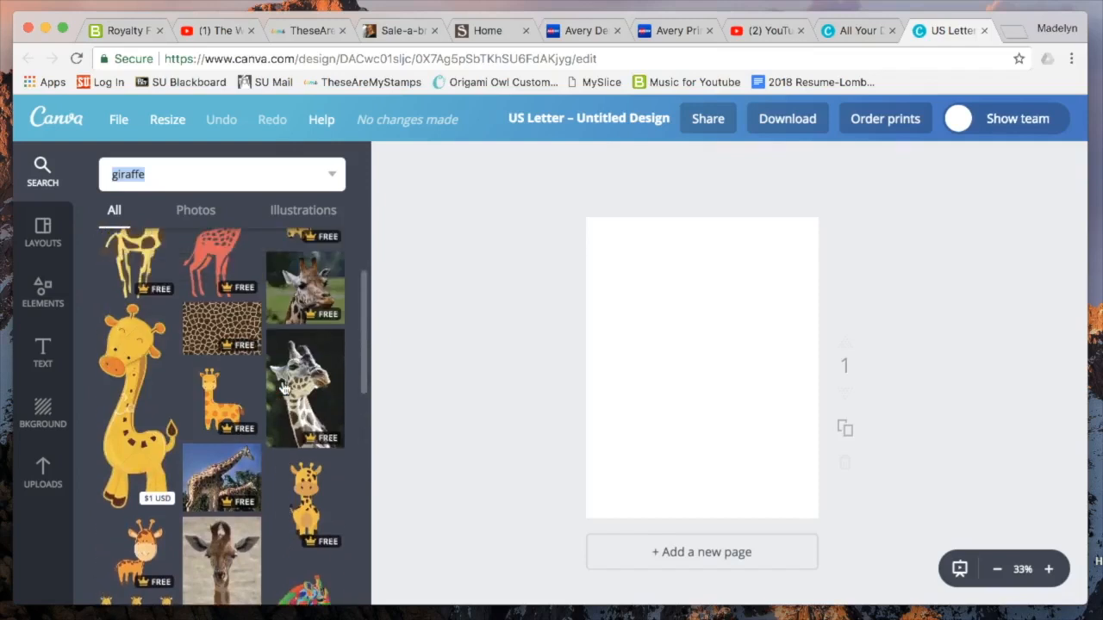
{"action": "left_click", "coordinate": [325, 496]}
{"action": "left_click", "coordinate": [753, 345]}
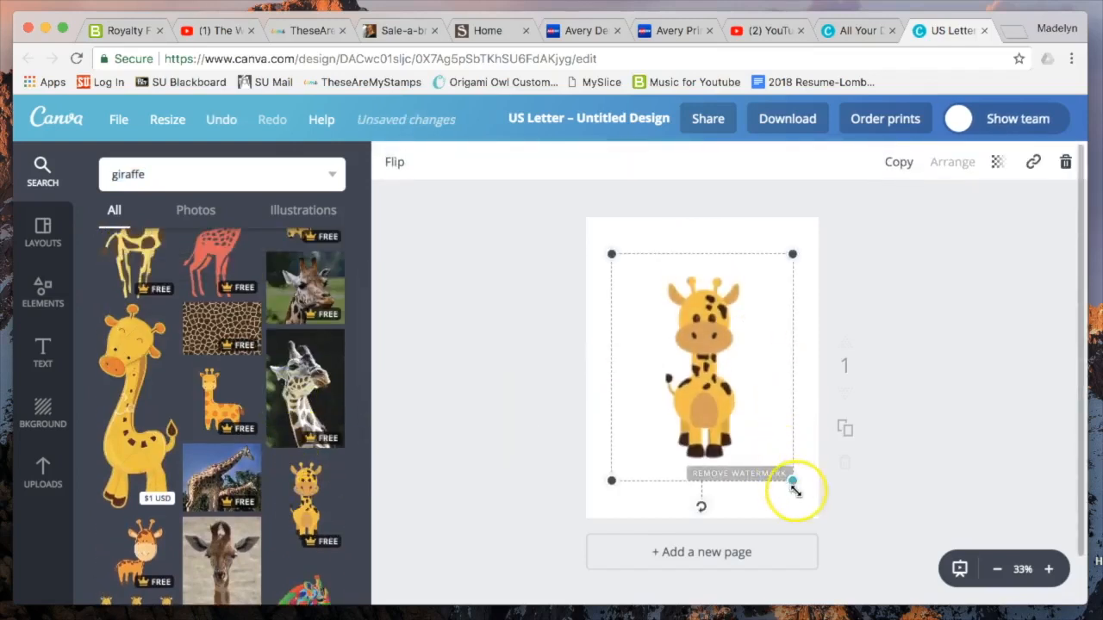
Shrink the front-facing giraffe to about 257 × 319 and place it in the page's upper-left corner.
{"action": "left_click_drag", "start_coordinate": [793, 486], "coordinate": [705, 376]}
{"action": "left_click_drag", "start_coordinate": [672, 309], "coordinate": [631, 263]}
{"action": "left_click_drag", "start_coordinate": [661, 325], "coordinate": [642, 296]}
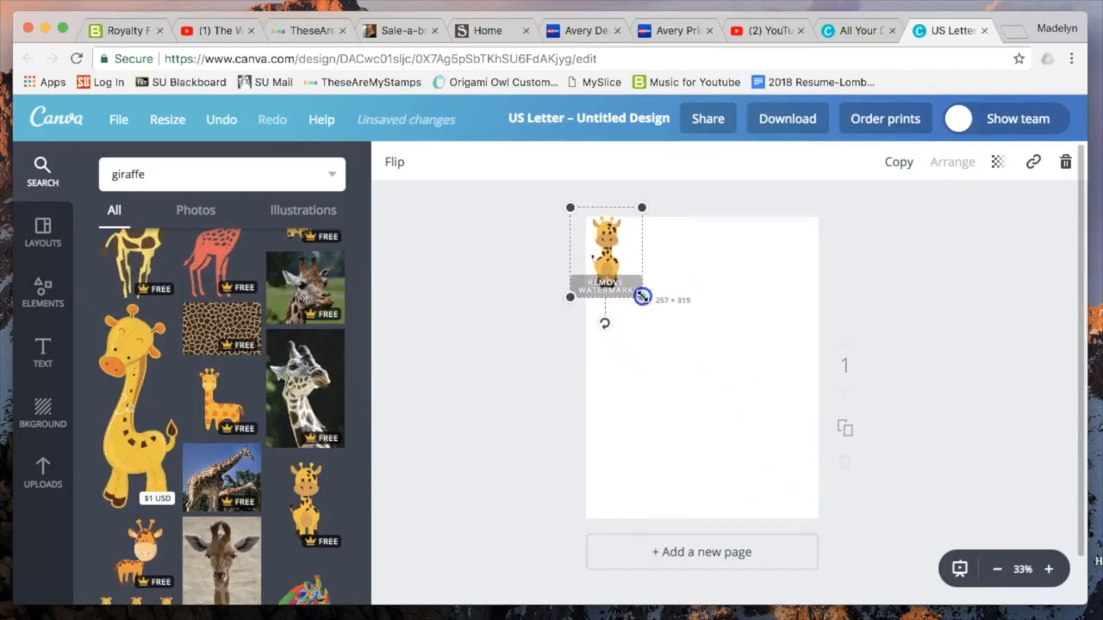
{"action": "left_click", "coordinate": [711, 275]}
{"action": "left_click_drag", "start_coordinate": [615, 247], "coordinate": [619, 265]}
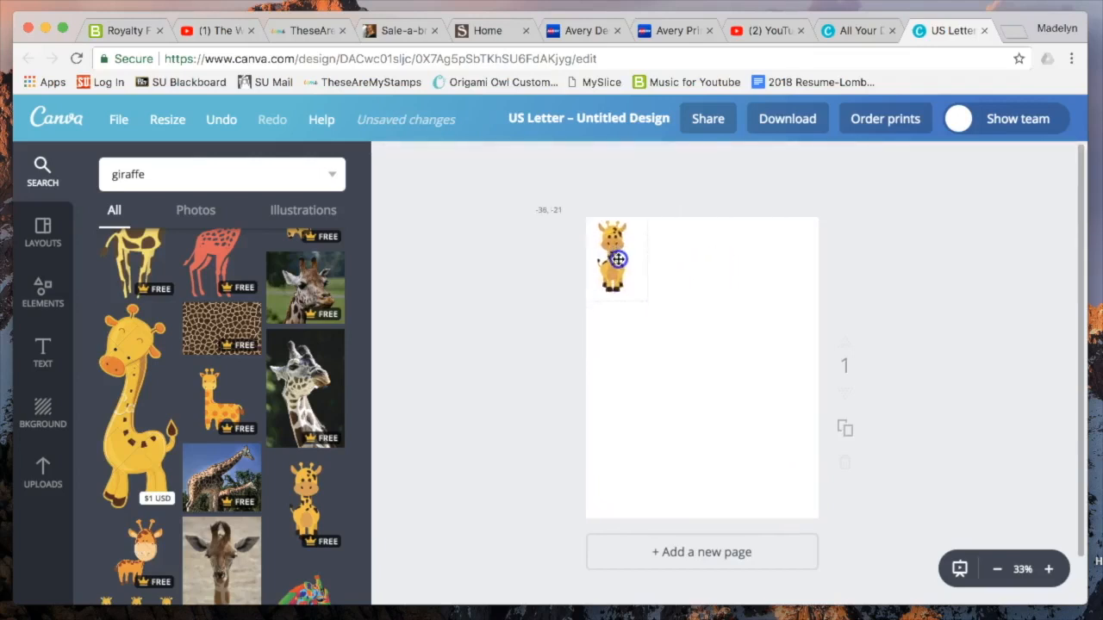
Add the yellow giraffe with brown patches, shrink it and place it beside the first giraffe at the page's upper edge.
{"action": "scroll", "coordinate": [121, 293], "scroll_direction": "up", "scroll_amount": 3}
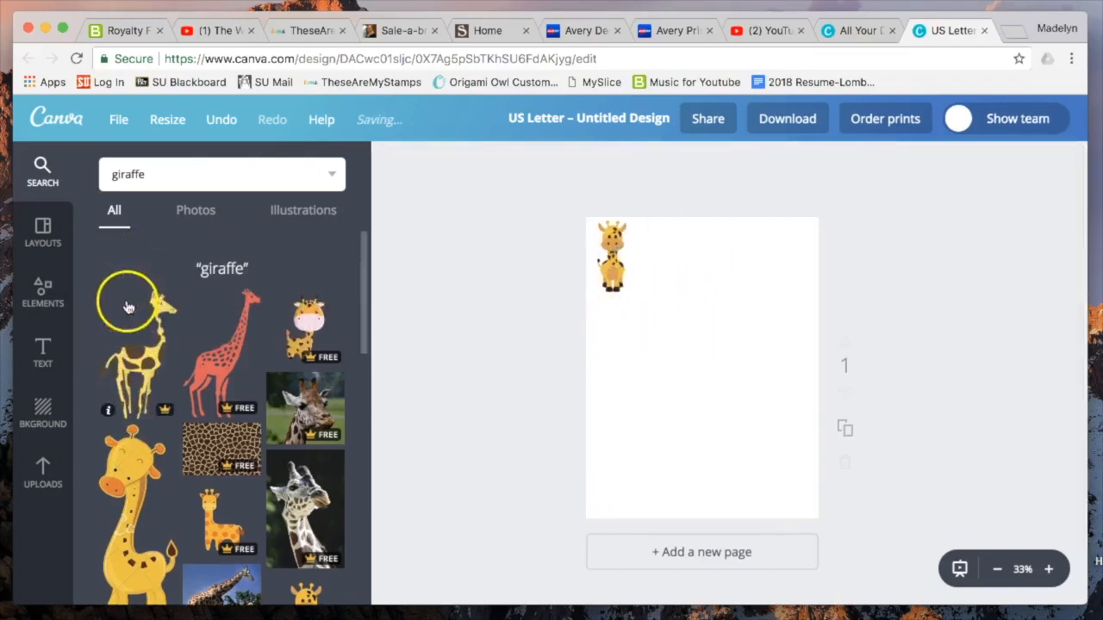
{"action": "left_click", "coordinate": [135, 372]}
{"action": "left_click_drag", "start_coordinate": [752, 457], "coordinate": [705, 381]}
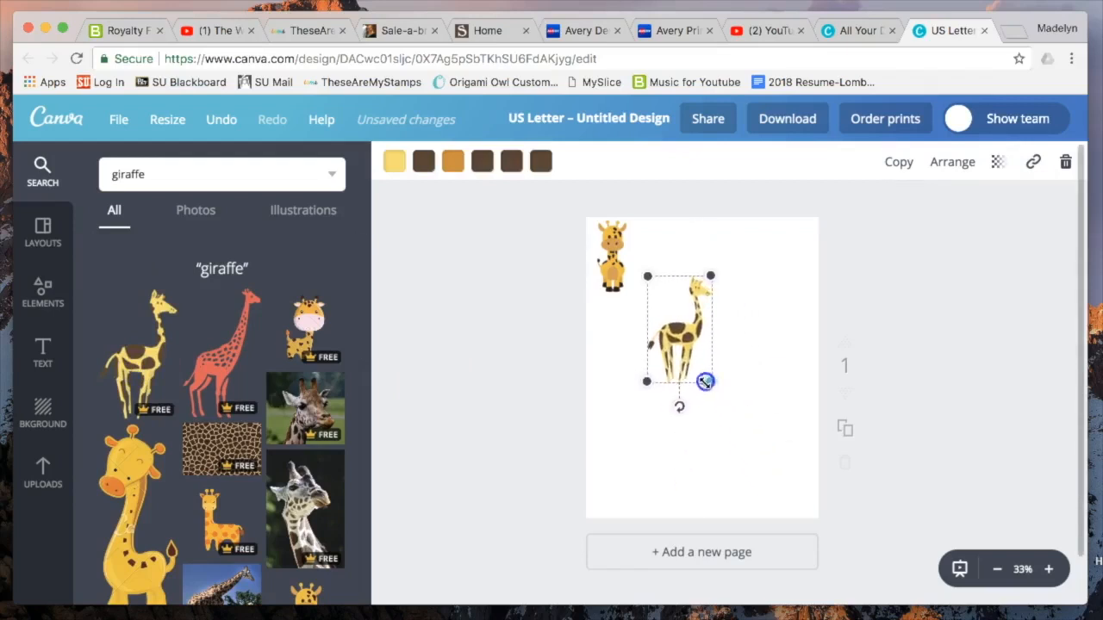
{"action": "left_click_drag", "start_coordinate": [692, 342], "coordinate": [674, 287]}
{"action": "left_click", "coordinate": [733, 302]}
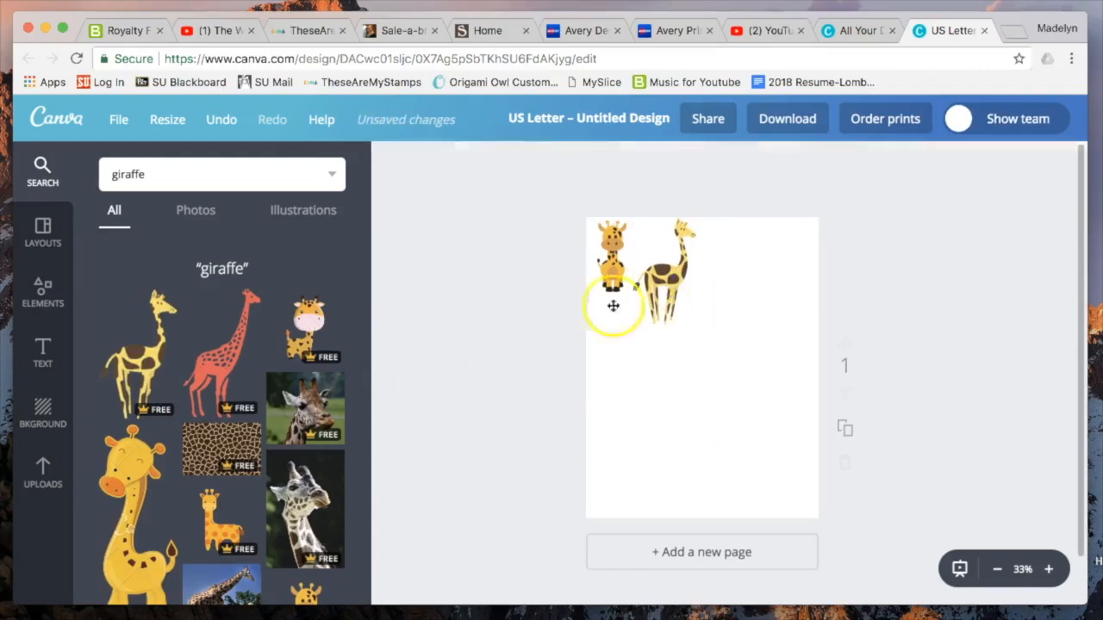
Add the small pink-muzzled giraffe and place it at the page's upper edge, to the right of the patched giraffe.
{"action": "scroll", "coordinate": [186, 324], "scroll_direction": "down", "scroll_amount": 2}
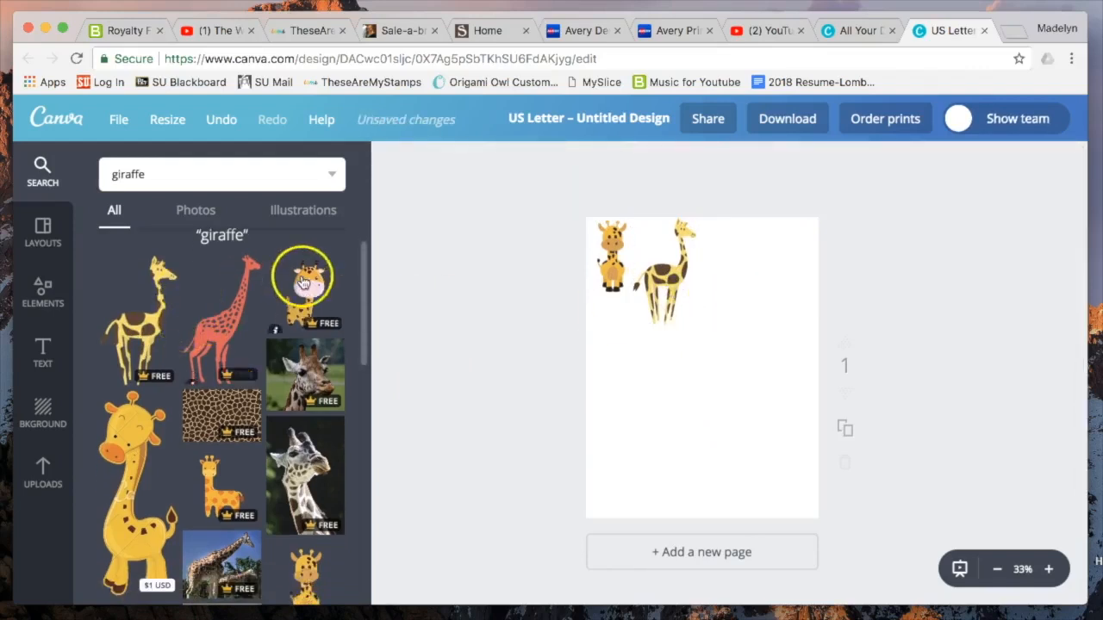
{"action": "left_click", "coordinate": [721, 340]}
{"action": "left_click_drag", "start_coordinate": [814, 258], "coordinate": [744, 264]}
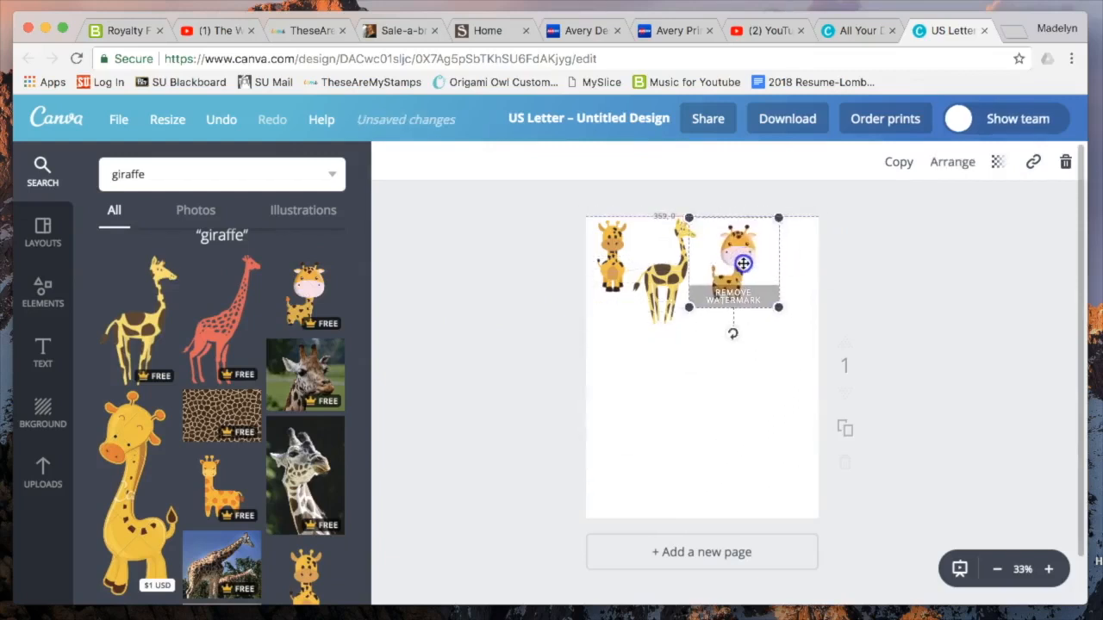
{"action": "left_click", "coordinate": [715, 418]}
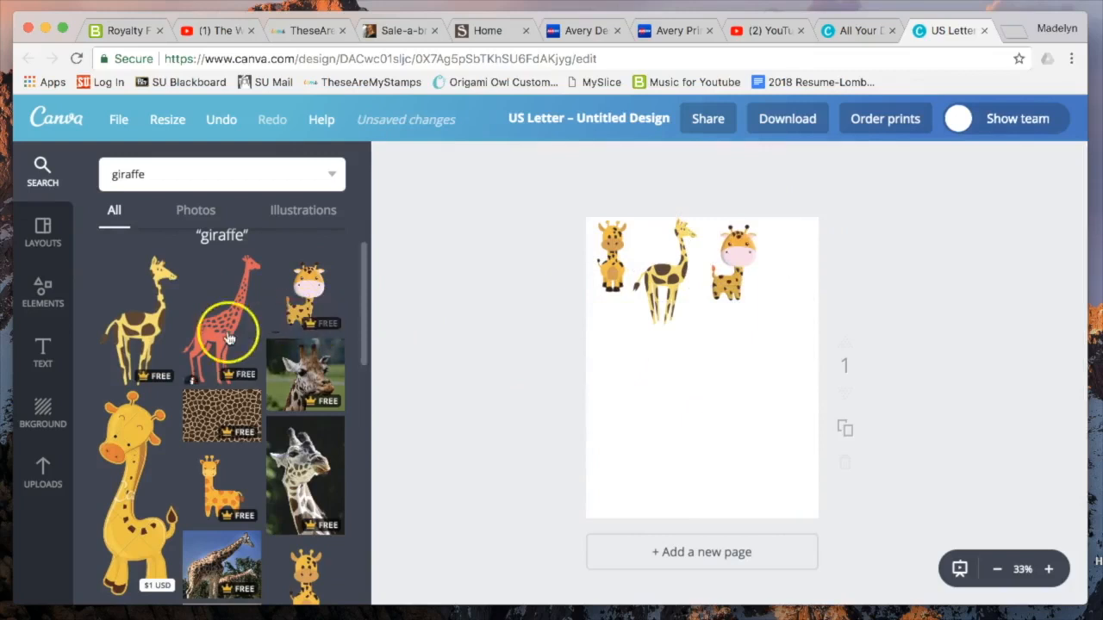
Add the orange-spotted cartoon giraffe in small size directly below the front-facing giraffe on the page.
{"action": "scroll", "coordinate": [228, 338], "scroll_direction": "down", "scroll_amount": 3}
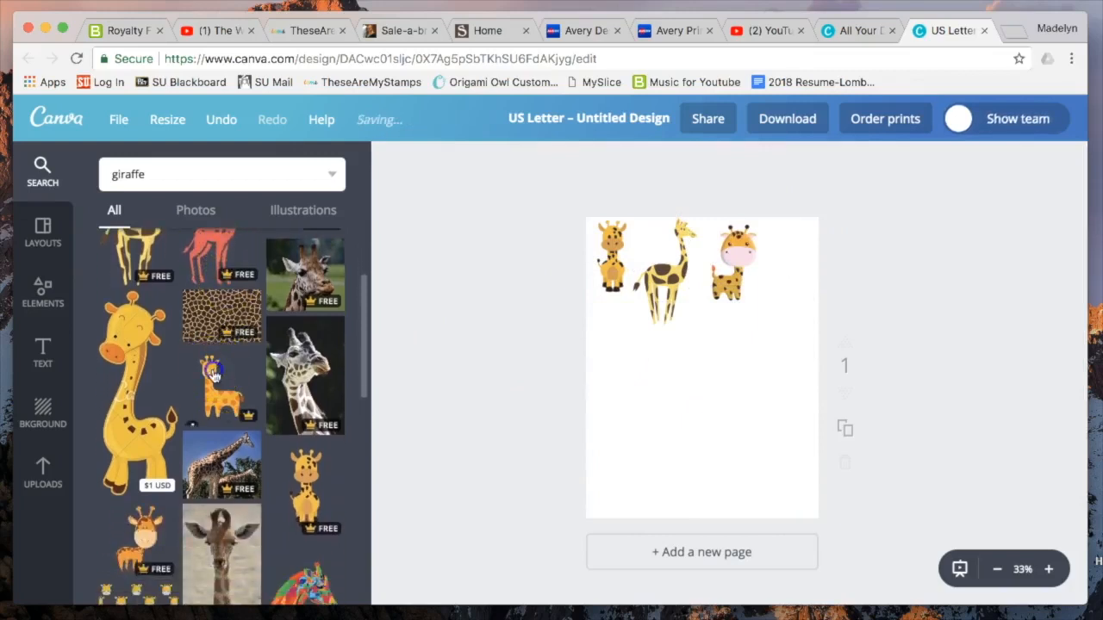
{"action": "left_click", "coordinate": [213, 372]}
{"action": "left_click_drag", "start_coordinate": [801, 264], "coordinate": [636, 331]}
{"action": "left_click", "coordinate": [714, 365]}
Add the black line-drawn giraffe head, shrink it and place it in the page's lower-right area.
{"action": "scroll", "coordinate": [184, 364], "scroll_direction": "down", "scroll_amount": 3}
{"action": "scroll", "coordinate": [197, 364], "scroll_direction": "down", "scroll_amount": 6}
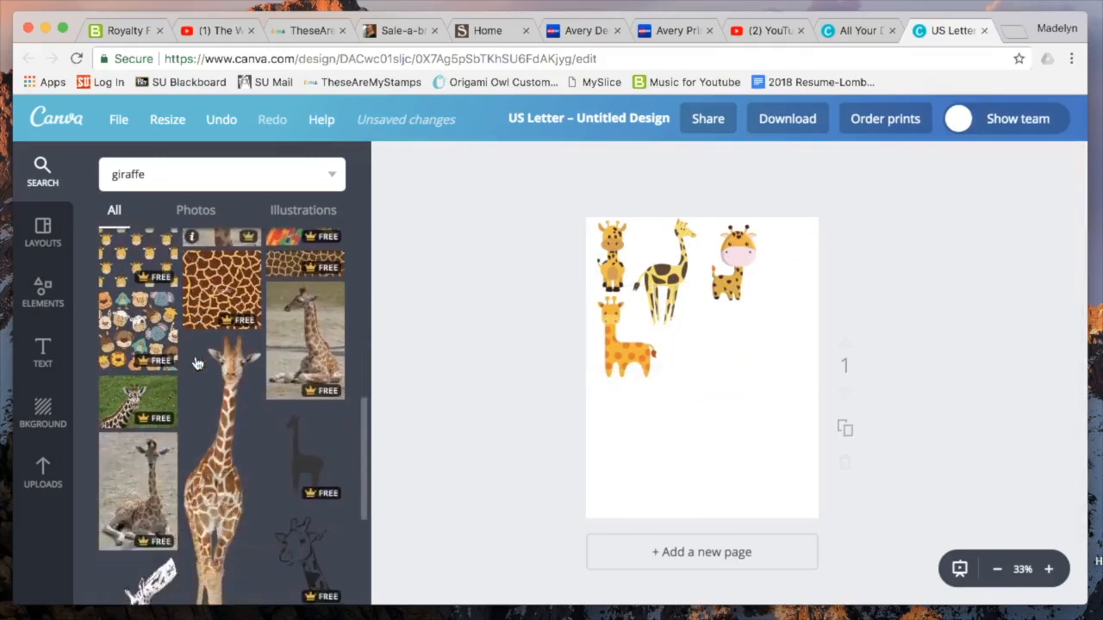
{"action": "scroll", "coordinate": [197, 364], "scroll_direction": "down", "scroll_amount": 3}
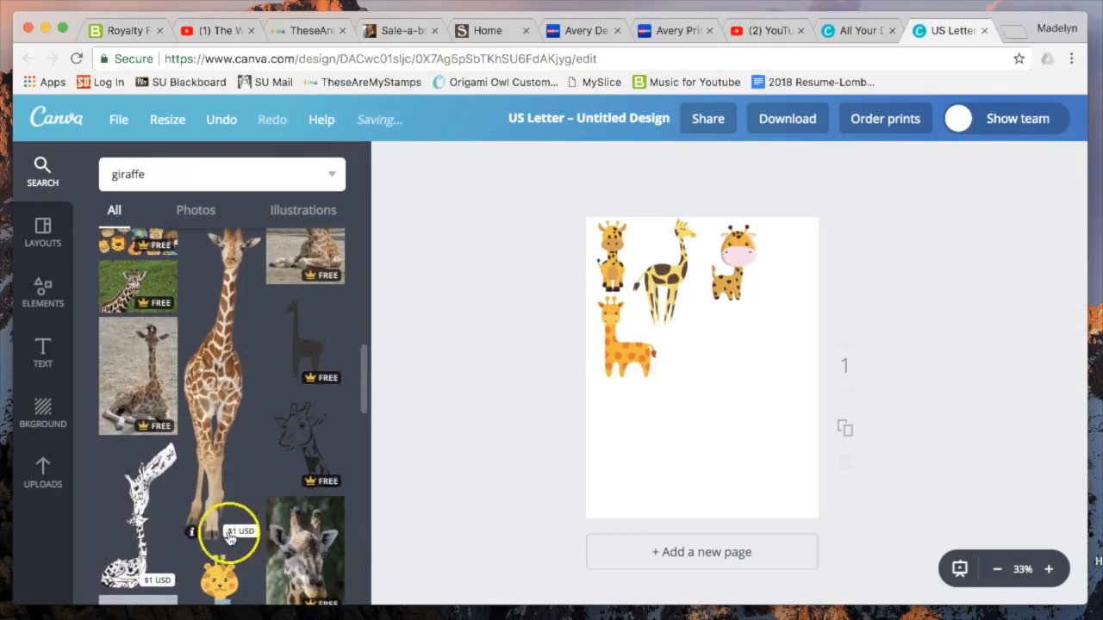
{"action": "scroll", "coordinate": [224, 428], "scroll_direction": "down", "scroll_amount": 3}
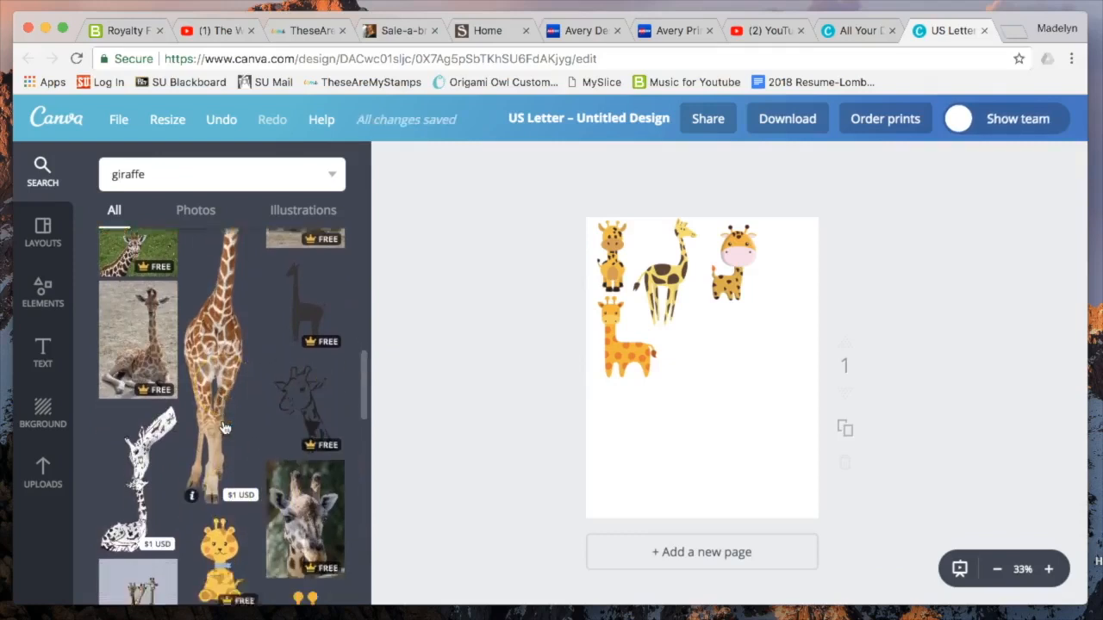
{"action": "left_click", "coordinate": [319, 330]}
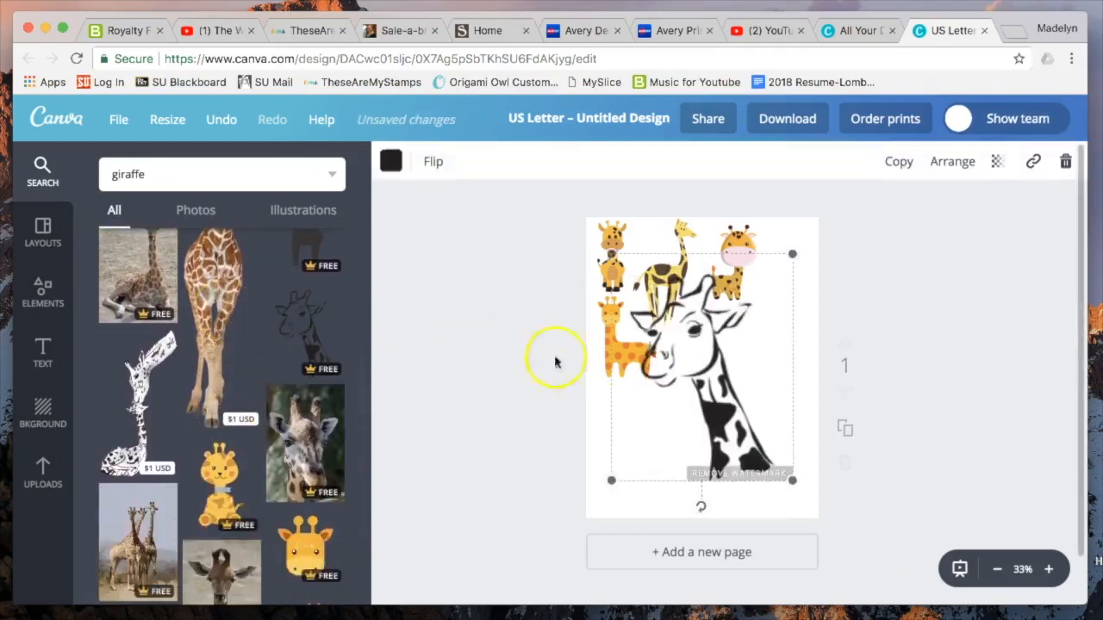
{"action": "left_click_drag", "start_coordinate": [790, 481], "coordinate": [734, 419]}
{"action": "left_click_drag", "start_coordinate": [686, 356], "coordinate": [755, 428]}
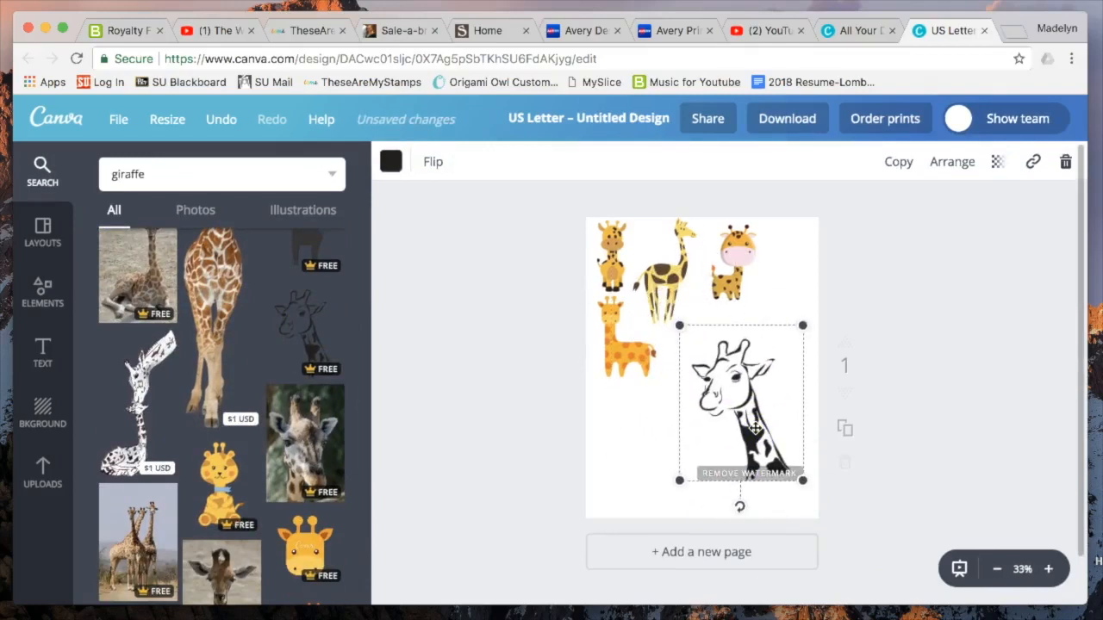
Delete the line-drawn giraffe head, and add the seated giraffe with the blue scarf in small size below the orange-spotted giraffe.
{"action": "key", "text": "Delete"}
{"action": "scroll", "coordinate": [228, 371], "scroll_direction": "down", "scroll_amount": 3}
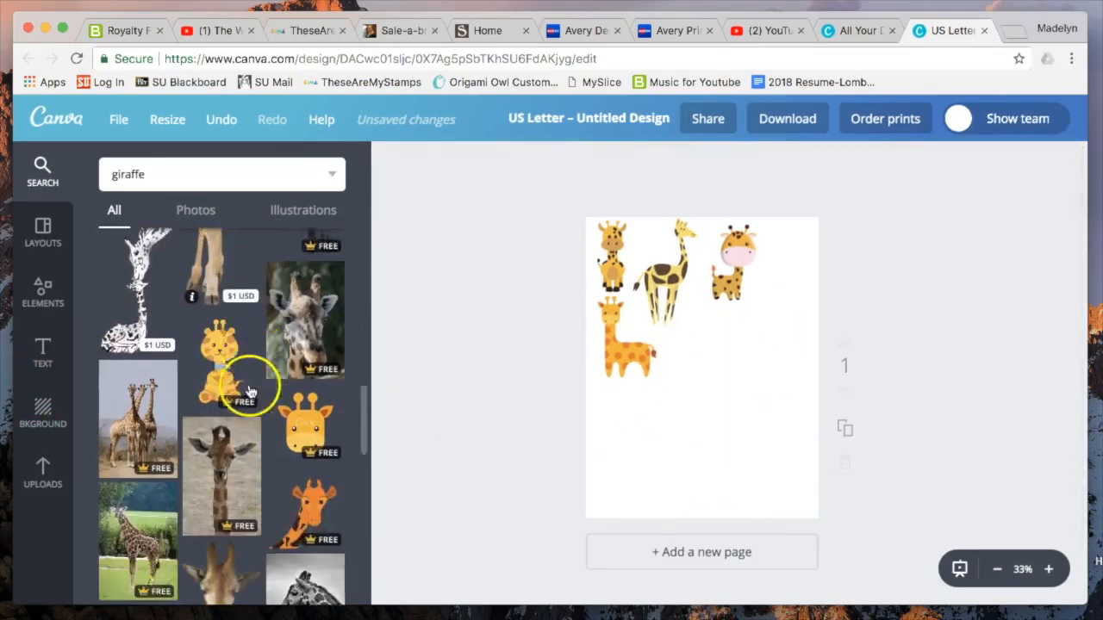
{"action": "left_click", "coordinate": [222, 357]}
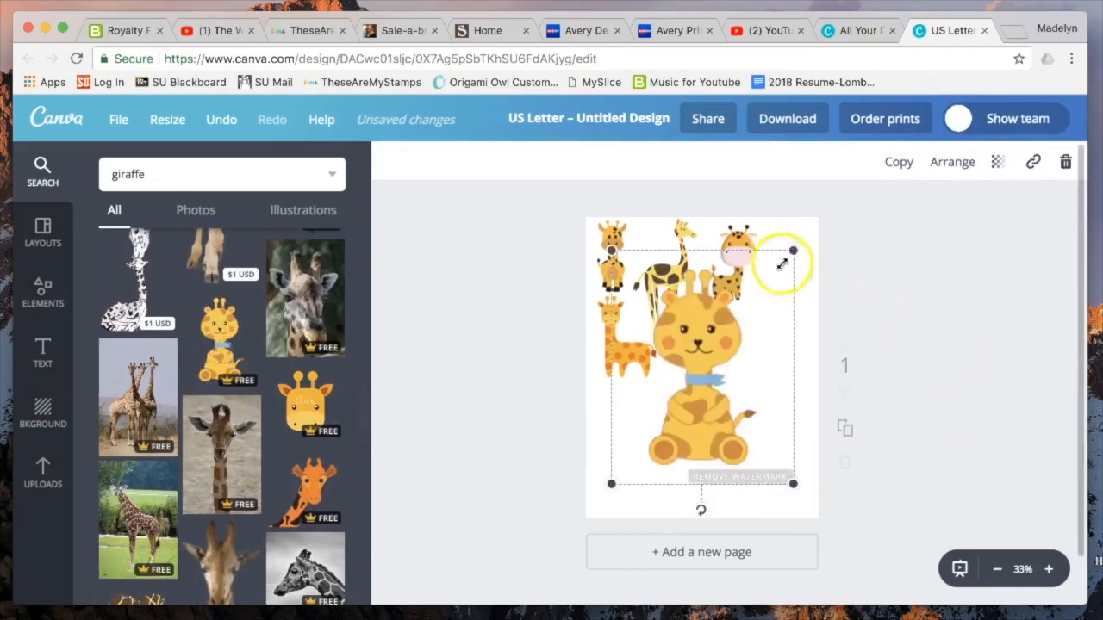
{"action": "left_click_drag", "start_coordinate": [786, 256], "coordinate": [622, 416]}
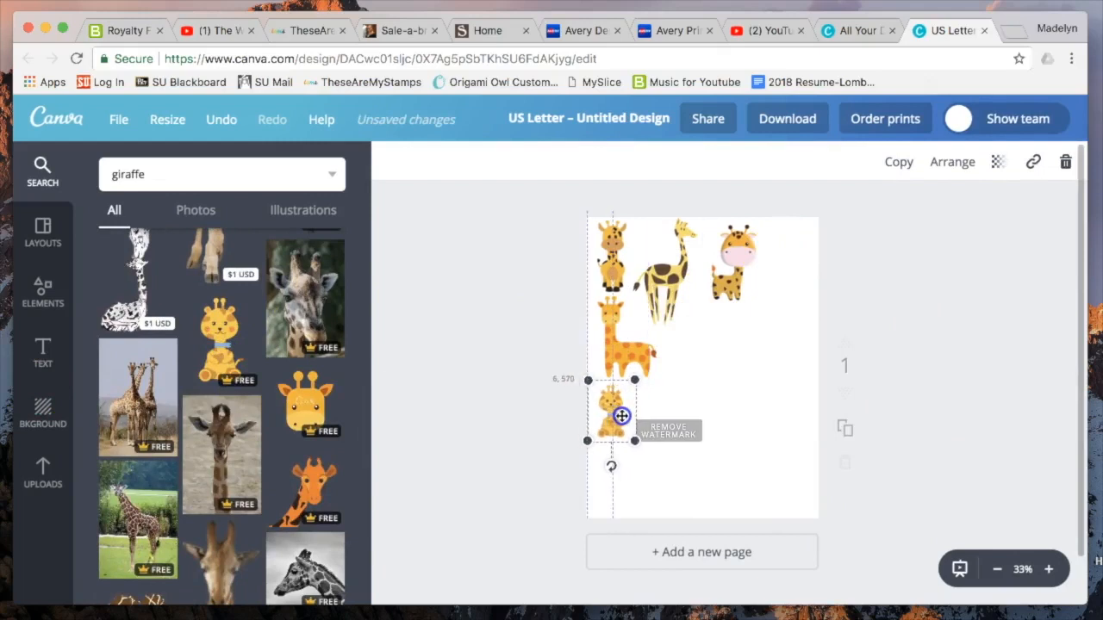
{"action": "left_click", "coordinate": [572, 438]}
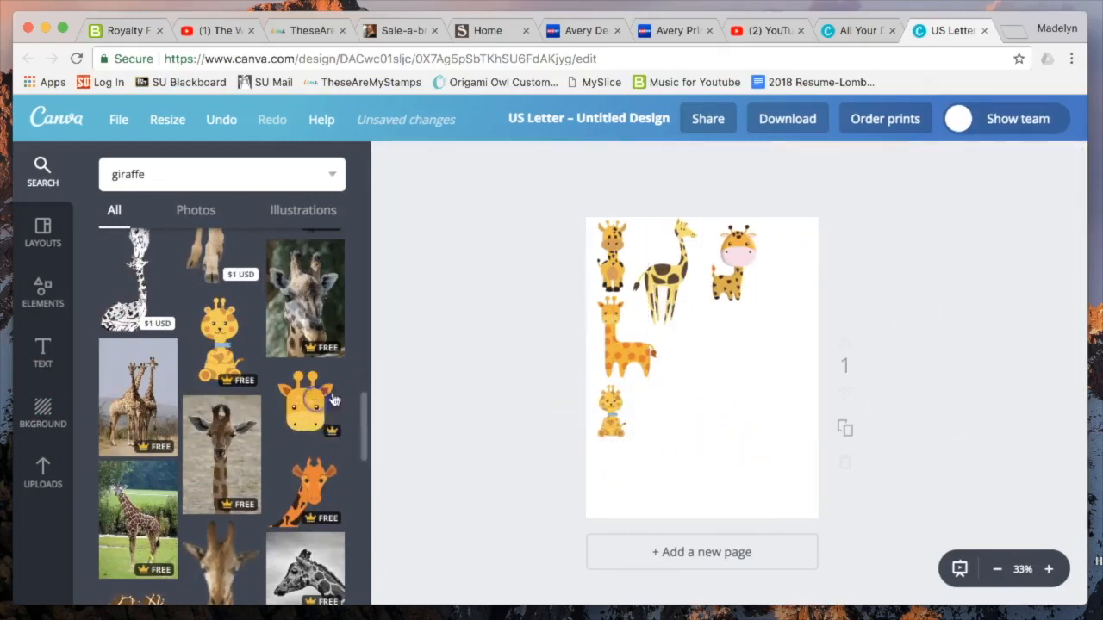
Add the yellow front-facing giraffe face, shrink it and place it in the second row, beside the orange-spotted giraffe.
{"action": "left_click", "coordinate": [332, 399]}
{"action": "left_click_drag", "start_coordinate": [811, 477], "coordinate": [671, 342]}
{"action": "left_click_drag", "start_coordinate": [640, 295], "coordinate": [705, 331]}
{"action": "left_click_drag", "start_coordinate": [743, 379], "coordinate": [734, 369]}
{"action": "left_click_drag", "start_coordinate": [716, 330], "coordinate": [721, 330]}
{"action": "left_click", "coordinate": [748, 399]}
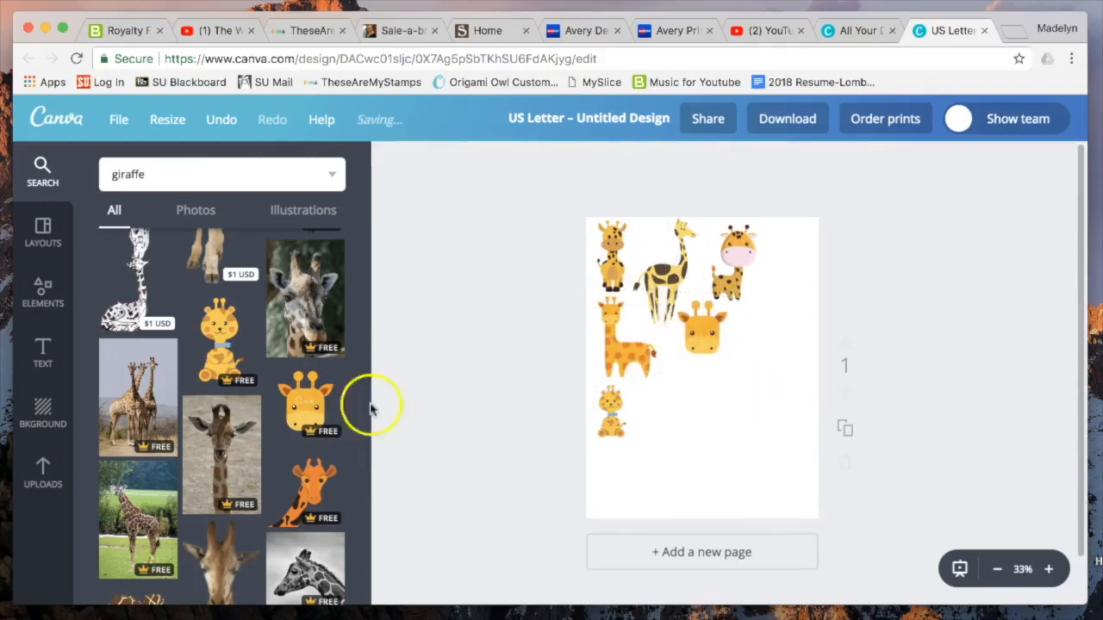
Add the orange giraffe head with the dark-patched neck in small size at the page's upper-right corner.
{"action": "scroll", "coordinate": [293, 431], "scroll_direction": "down", "scroll_amount": 1}
{"action": "left_click", "coordinate": [308, 466]}
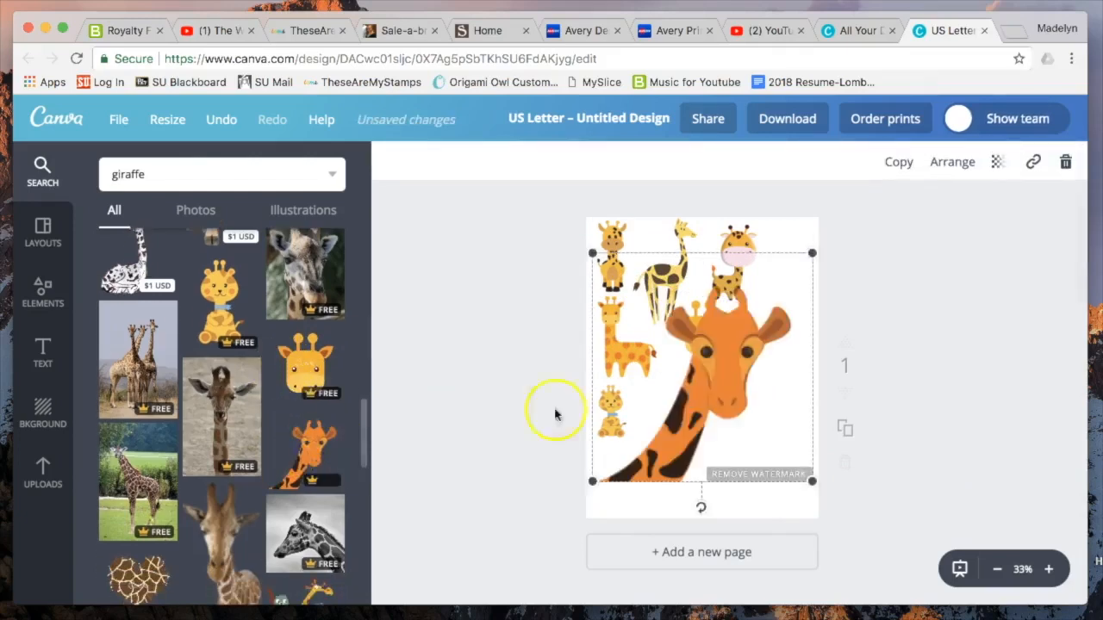
{"action": "left_click_drag", "start_coordinate": [813, 254], "coordinate": [765, 241]}
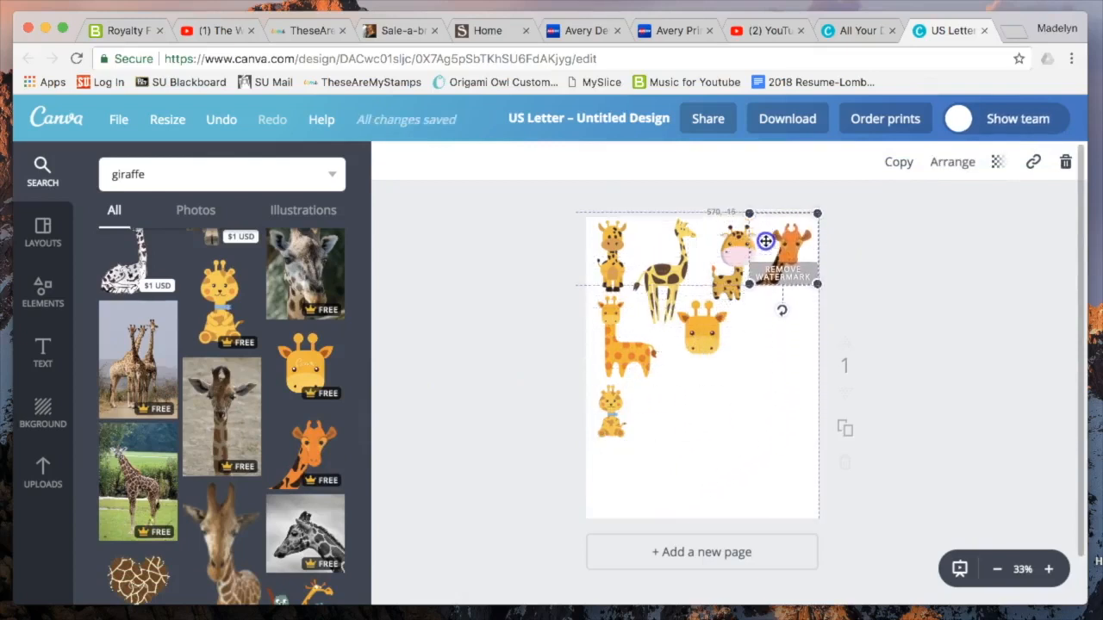
{"action": "left_click", "coordinate": [893, 299]}
Add the brown giraffe head wearing blue glasses, shrink it and place it below the orange giraffe head near the page's right edge.
{"action": "scroll", "coordinate": [220, 386], "scroll_direction": "down", "scroll_amount": 5}
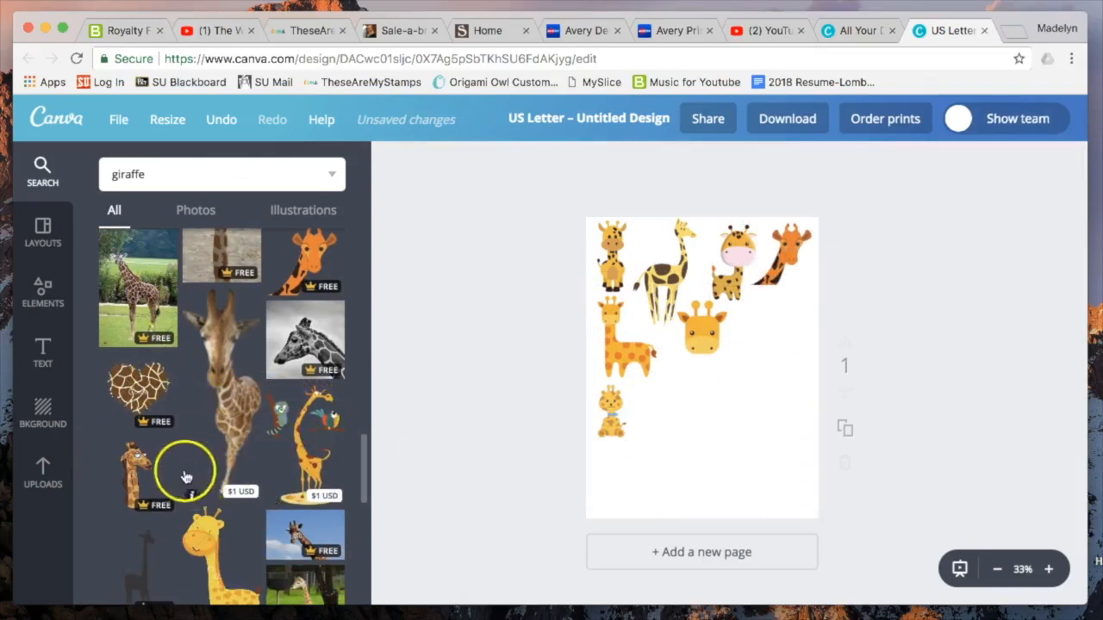
{"action": "scroll", "coordinate": [182, 470], "scroll_direction": "down", "scroll_amount": 3}
{"action": "scroll", "coordinate": [183, 477], "scroll_direction": "down", "scroll_amount": 2}
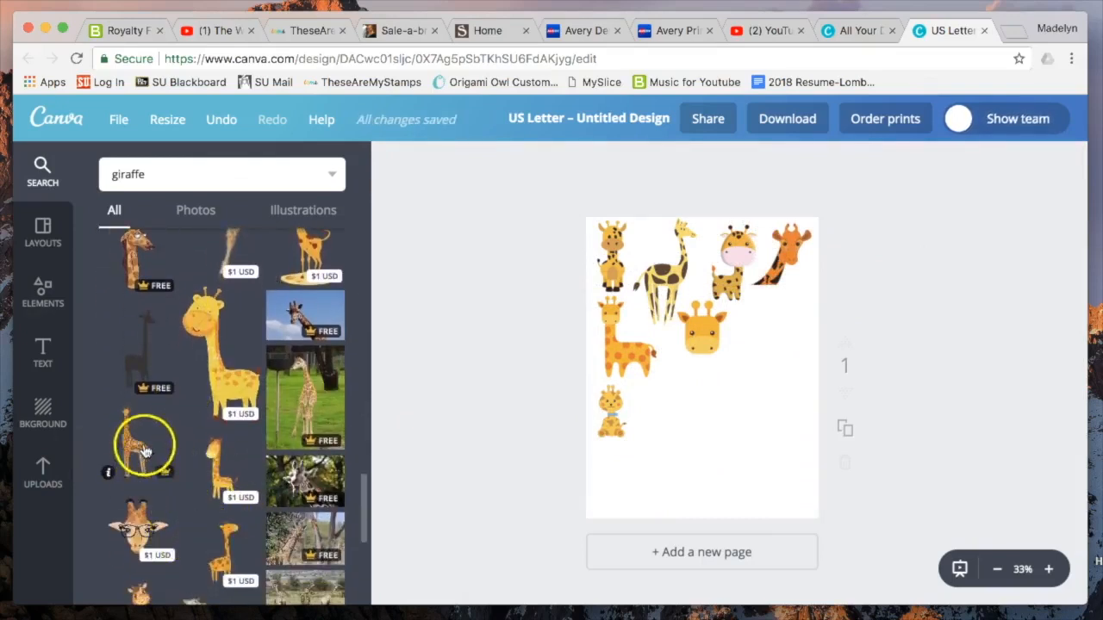
{"action": "left_click", "coordinate": [675, 414]}
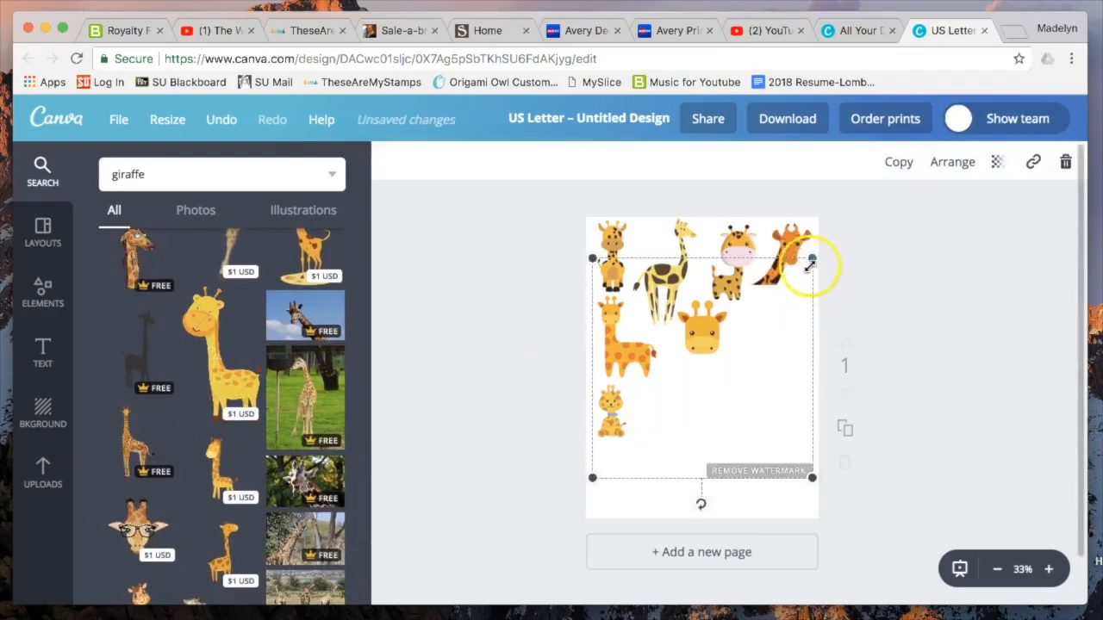
{"action": "left_click_drag", "start_coordinate": [806, 259], "coordinate": [682, 376]}
{"action": "left_click_drag", "start_coordinate": [657, 411], "coordinate": [767, 339]}
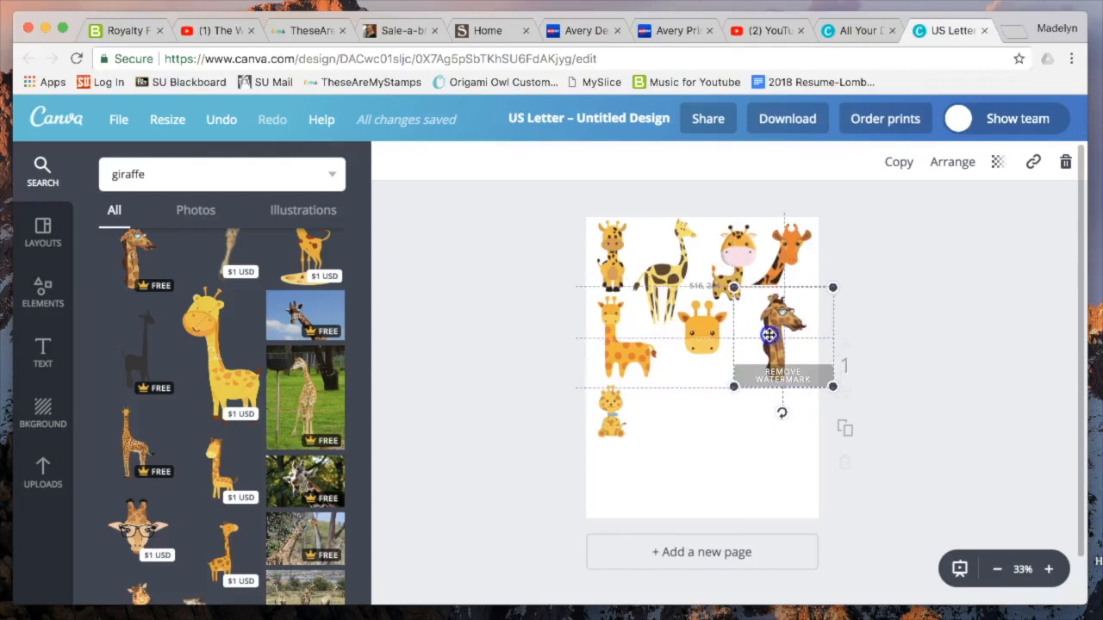
{"action": "left_click", "coordinate": [710, 498]}
Add the giraffe with the bowler hat, glasses and bow tie, shrink it and place it just below the giraffe face.
{"action": "scroll", "coordinate": [275, 396], "scroll_direction": "down", "scroll_amount": 5}
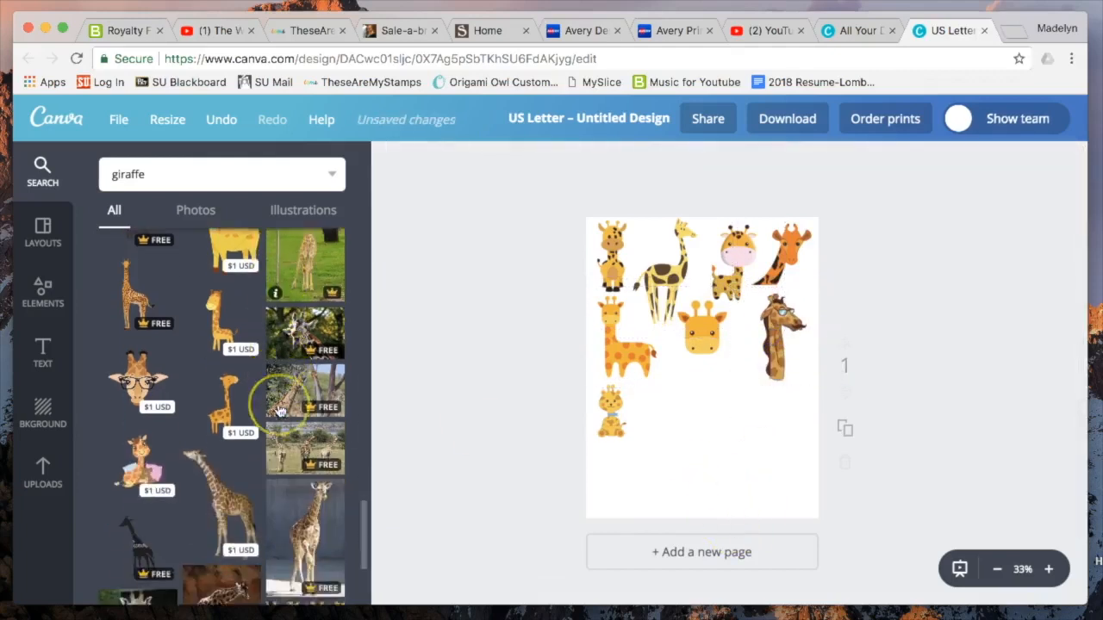
{"action": "scroll", "coordinate": [177, 466], "scroll_direction": "down", "scroll_amount": 3}
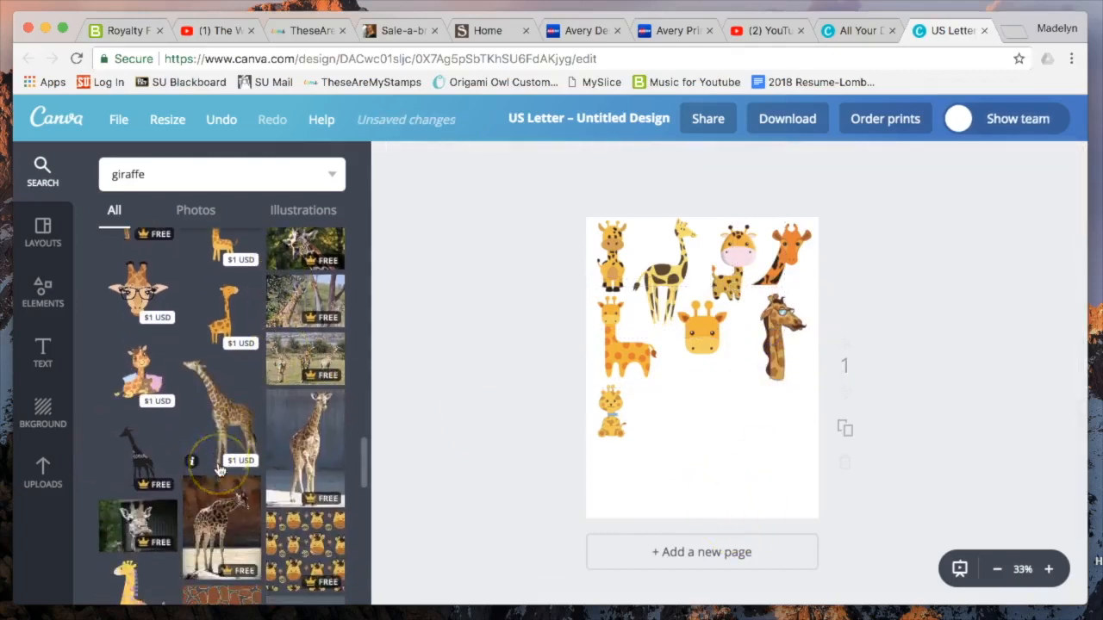
{"action": "scroll", "coordinate": [224, 457], "scroll_direction": "down", "scroll_amount": 3}
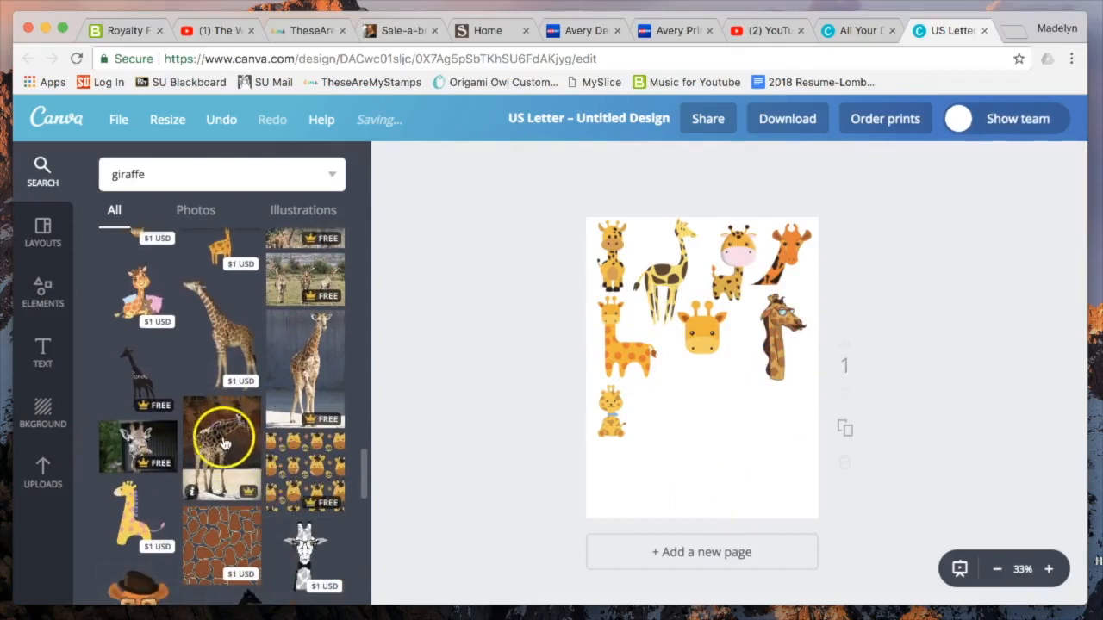
{"action": "left_click", "coordinate": [160, 450]}
{"action": "left_click_drag", "start_coordinate": [797, 248], "coordinate": [692, 382]}
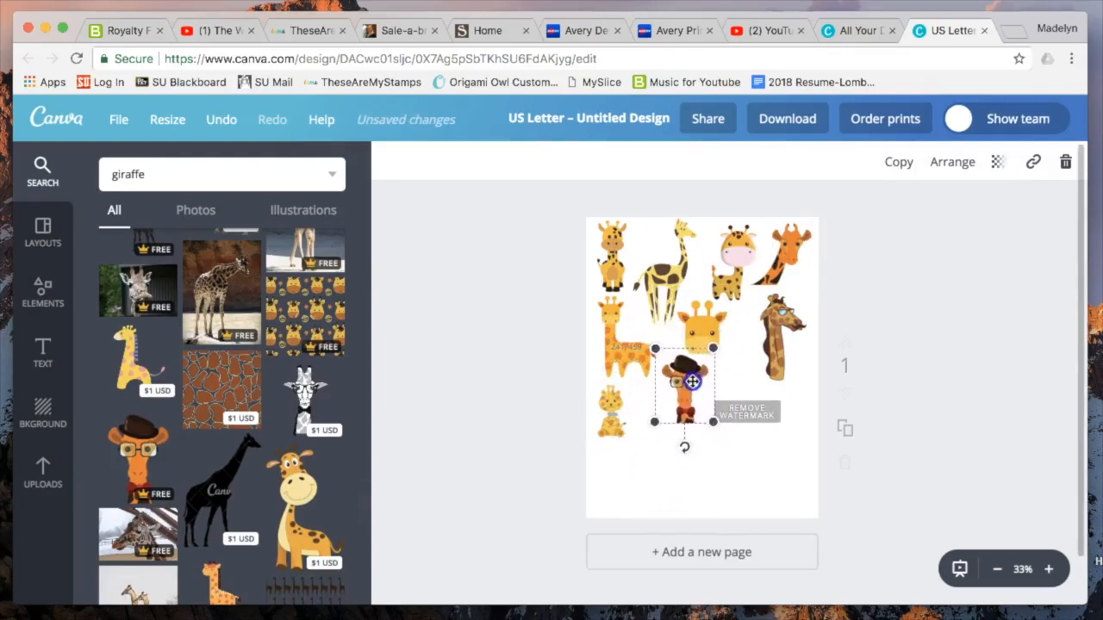
{"action": "left_click", "coordinate": [751, 448]}
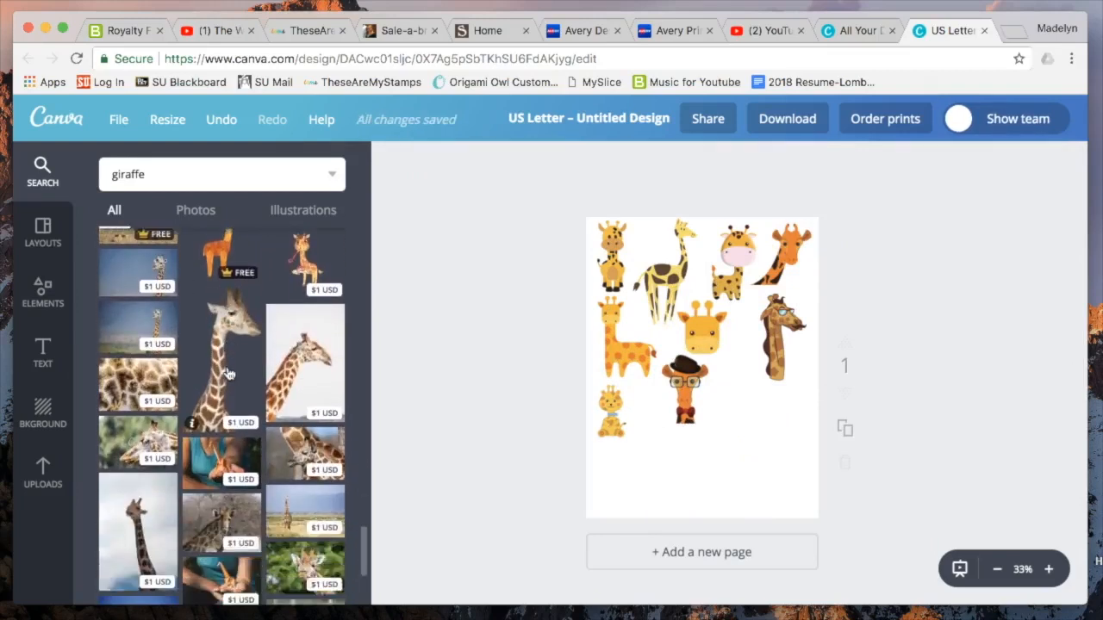
Browse further through the giraffe search results for more suitable free illustrations.
{"action": "scroll", "coordinate": [230, 372], "scroll_direction": "down", "scroll_amount": 5}
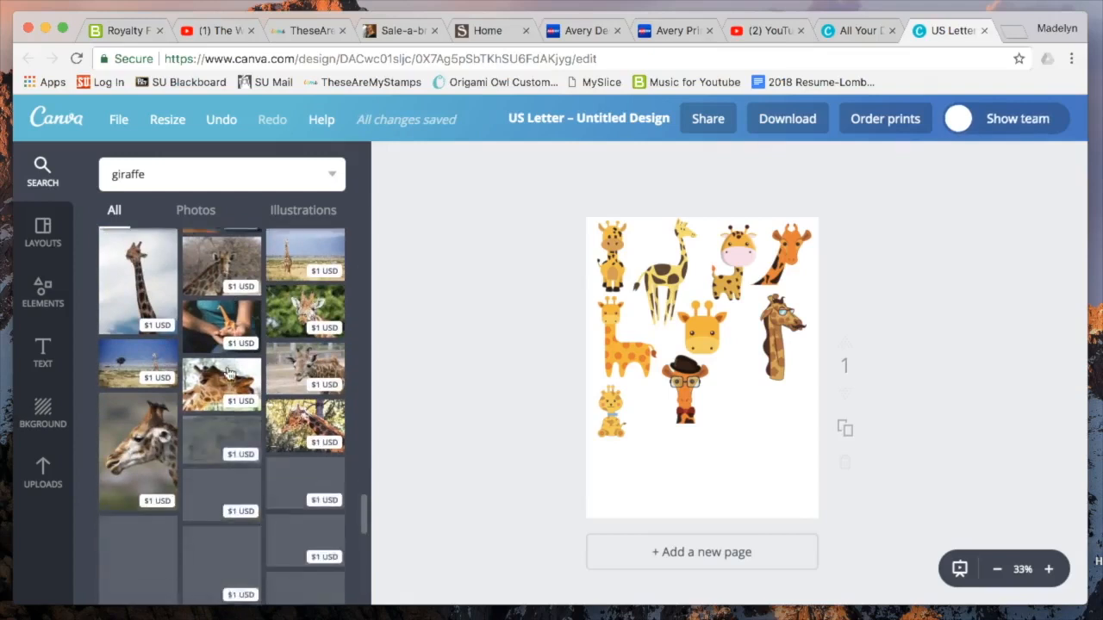
{"action": "scroll", "coordinate": [229, 372], "scroll_direction": "down", "scroll_amount": 5}
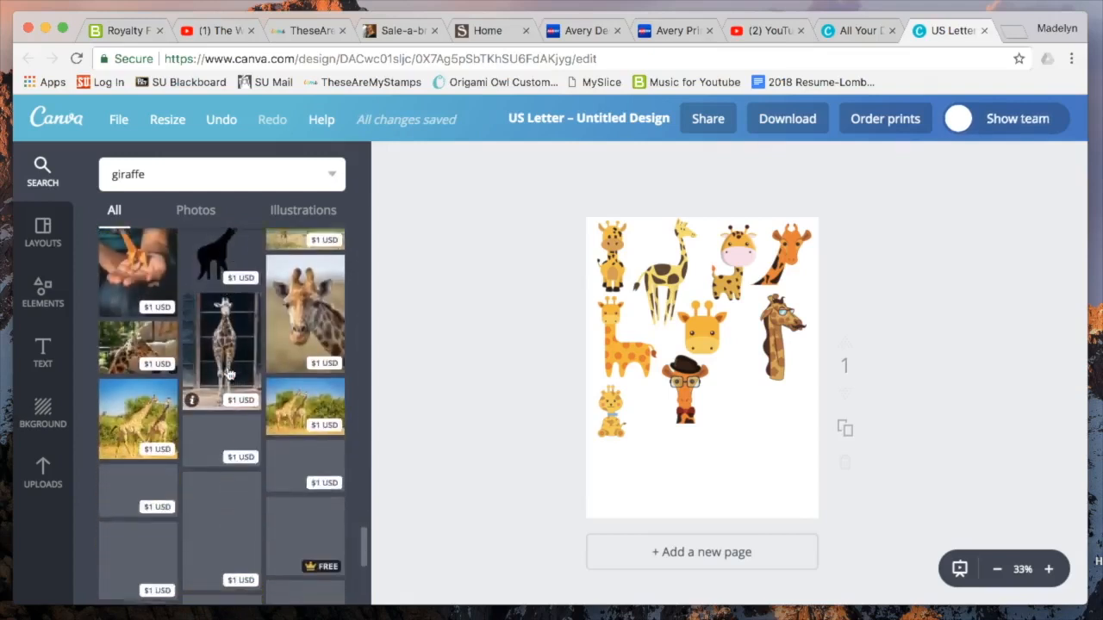
{"action": "scroll", "coordinate": [229, 372], "scroll_direction": "down", "scroll_amount": 2}
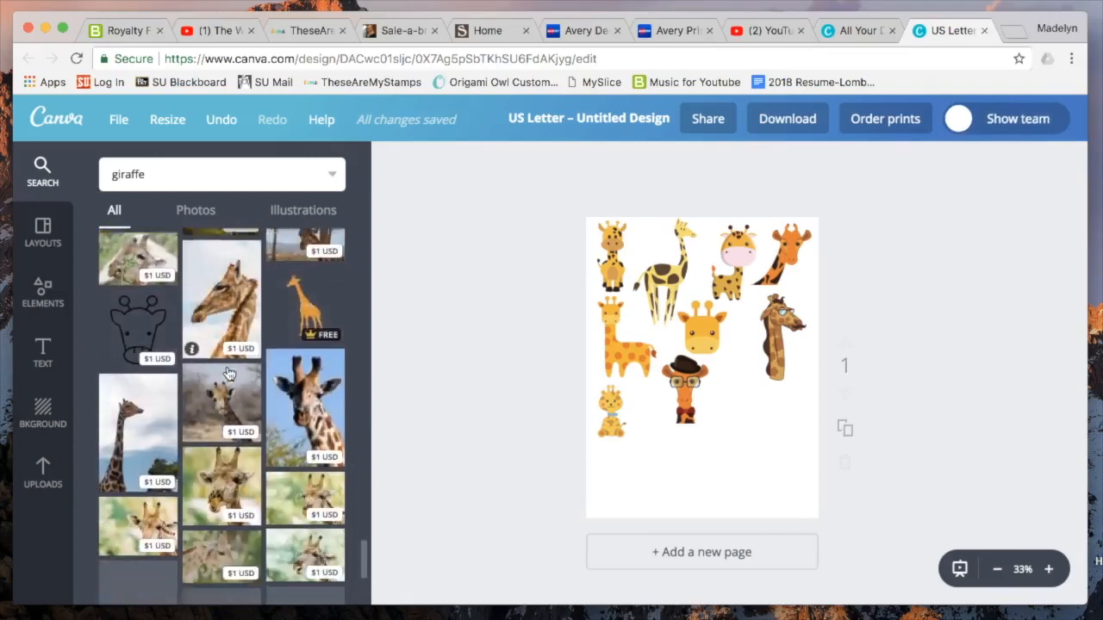
{"action": "scroll", "coordinate": [229, 372], "scroll_direction": "down", "scroll_amount": 5}
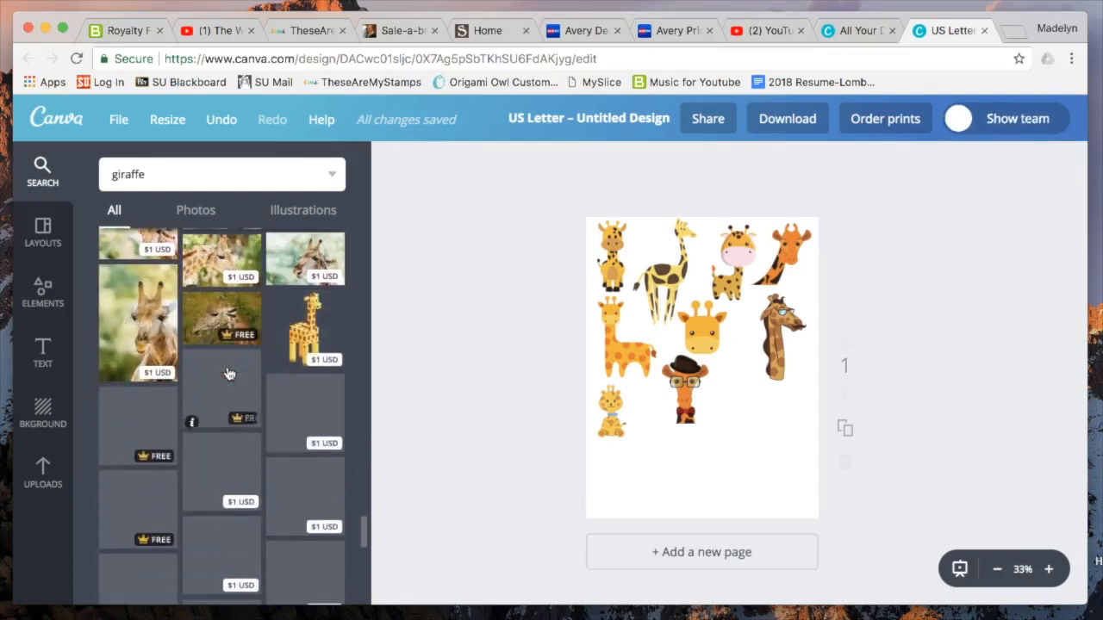
{"action": "scroll", "coordinate": [229, 372], "scroll_direction": "down", "scroll_amount": 5}
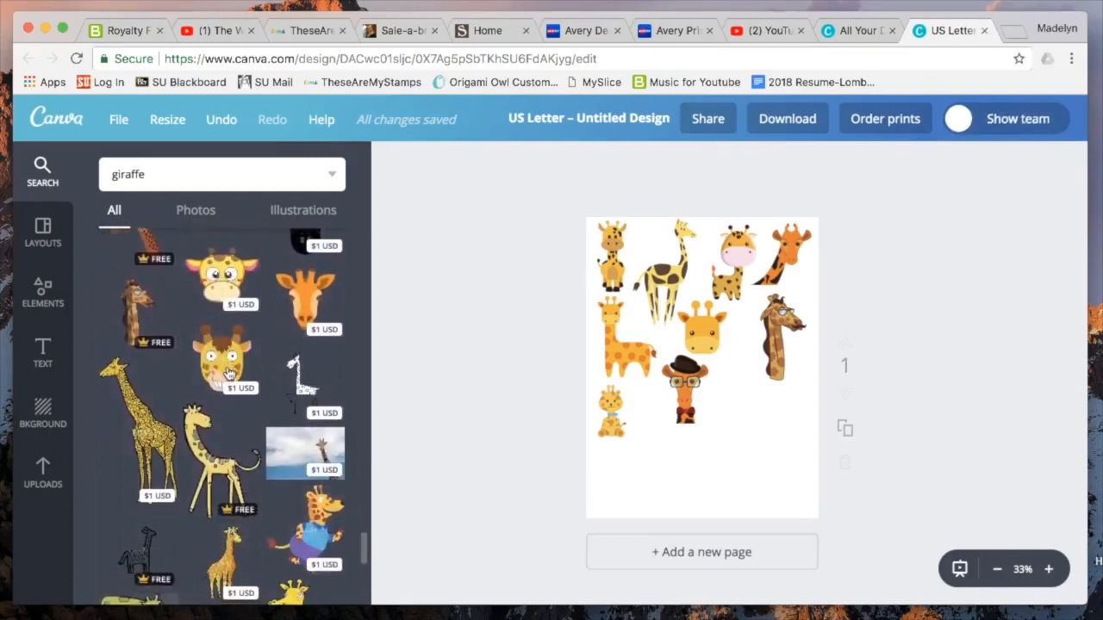
{"action": "scroll", "coordinate": [230, 372], "scroll_direction": "down", "scroll_amount": 3}
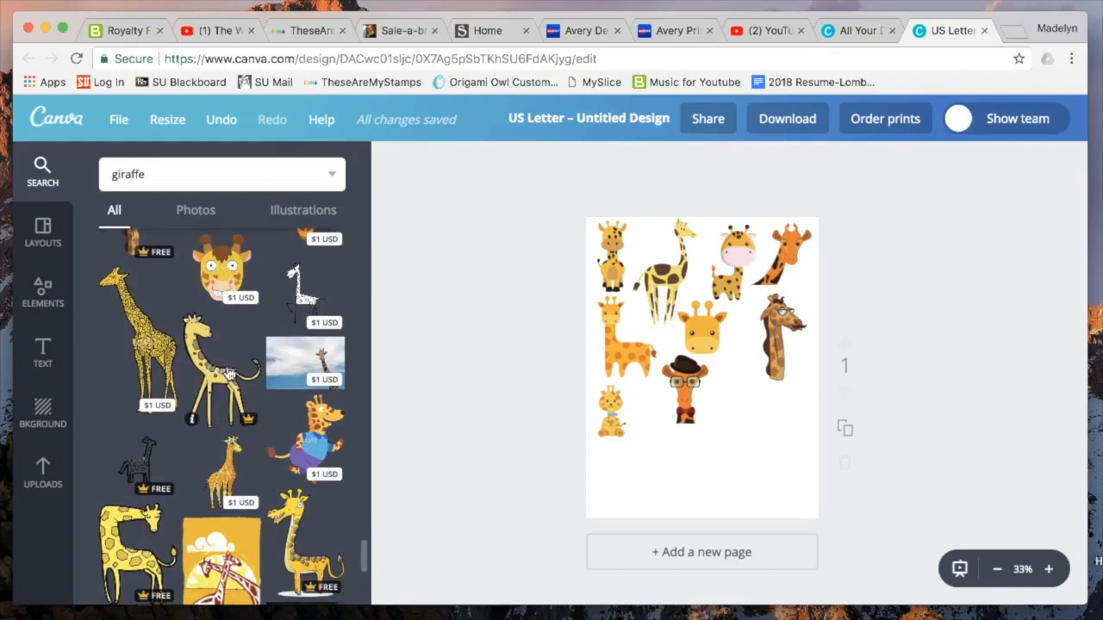
{"action": "scroll", "coordinate": [230, 372], "scroll_direction": "down", "scroll_amount": 8}
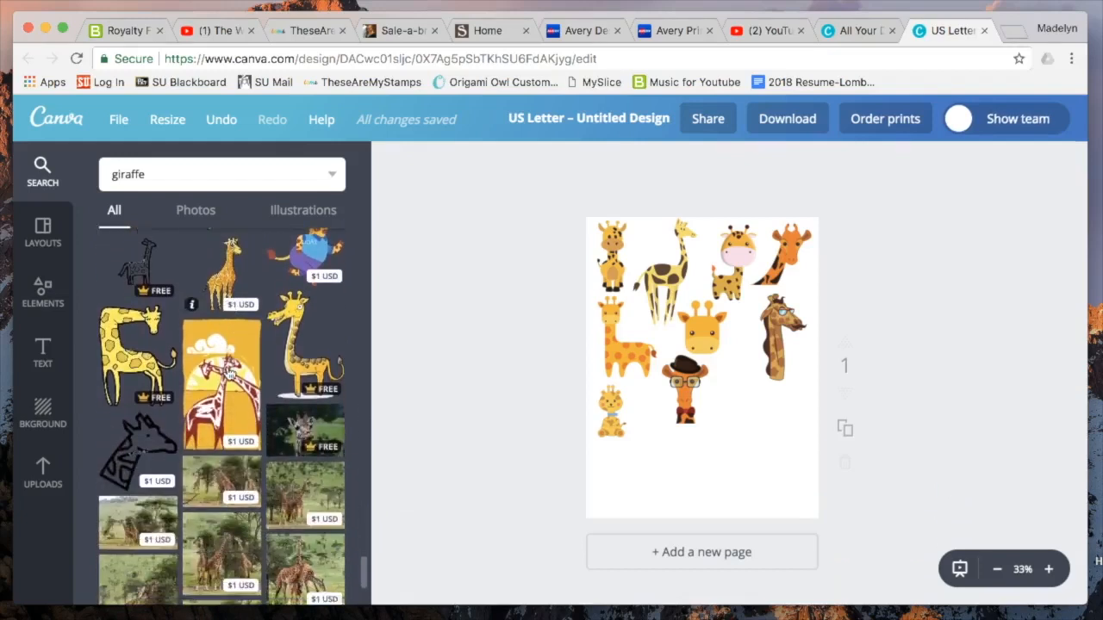
{"action": "scroll", "coordinate": [229, 372], "scroll_direction": "down", "scroll_amount": 2}
Shrink the pink-muzzled and orange-spotted giraffes, and reposition the scarf, bowler-hat and face-only giraffes to pack the rows more tightly.
{"action": "left_click", "coordinate": [714, 279]}
{"action": "left_click_drag", "start_coordinate": [739, 277], "coordinate": [725, 246]}
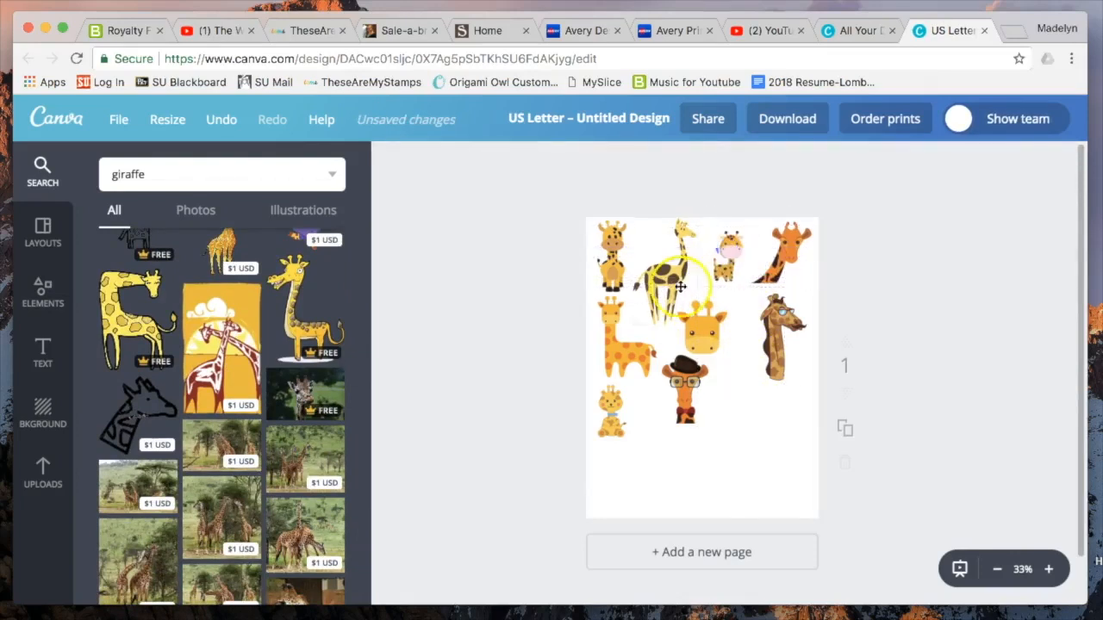
{"action": "left_click", "coordinate": [648, 336]}
{"action": "left_click_drag", "start_coordinate": [679, 386], "coordinate": [637, 355]}
{"action": "left_click_drag", "start_coordinate": [612, 412], "coordinate": [605, 379]}
{"action": "left_click_drag", "start_coordinate": [685, 387], "coordinate": [647, 370]}
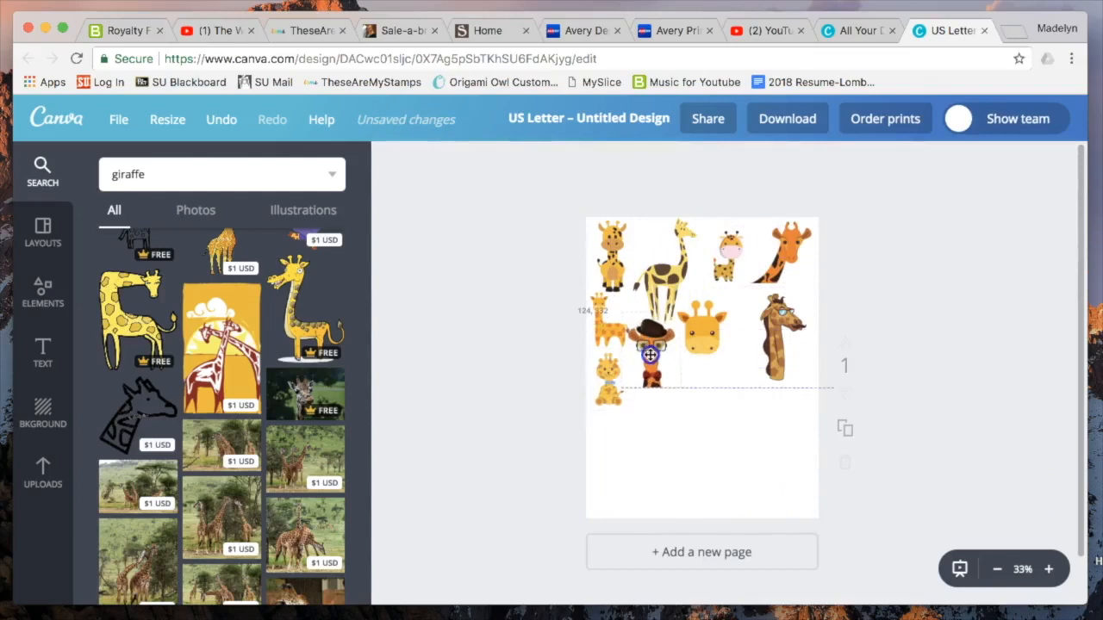
{"action": "left_click_drag", "start_coordinate": [718, 327], "coordinate": [723, 324]}
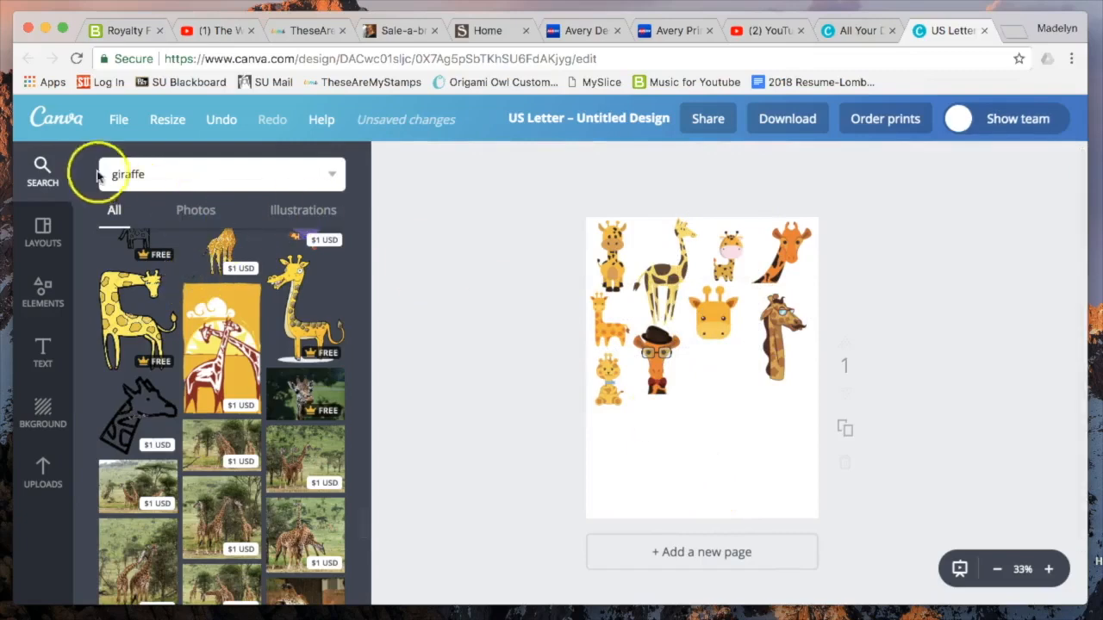
Search the image library for "birthday".
{"action": "left_click", "coordinate": [154, 173]}
{"action": "type", "text": "birthd"}
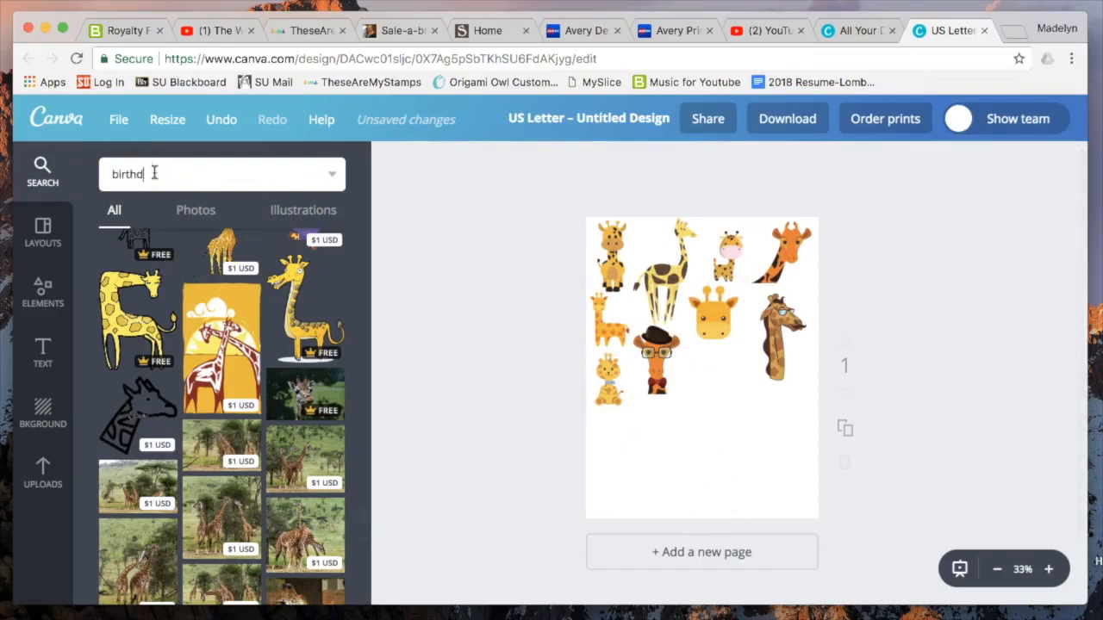
{"action": "type", "text": "ay"}
{"action": "key", "text": "Return"}
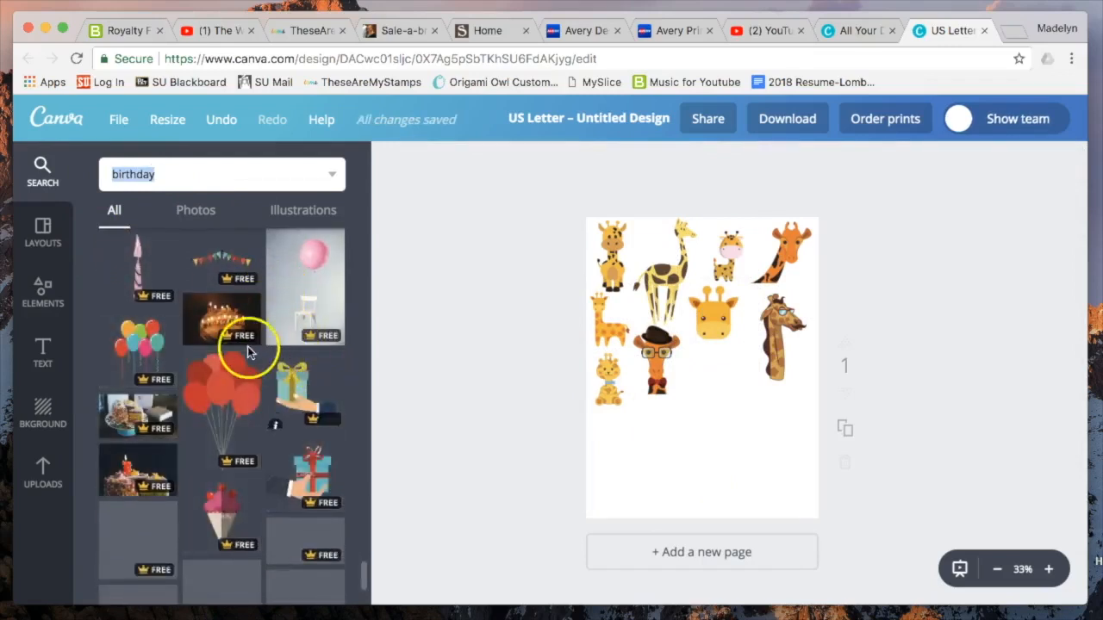
Add the birthday cake with colourful candles on a blue stand, shrink it and place it below the seated giraffe in the page's lower-left area.
{"action": "scroll", "coordinate": [251, 362], "scroll_direction": "down", "scroll_amount": 3}
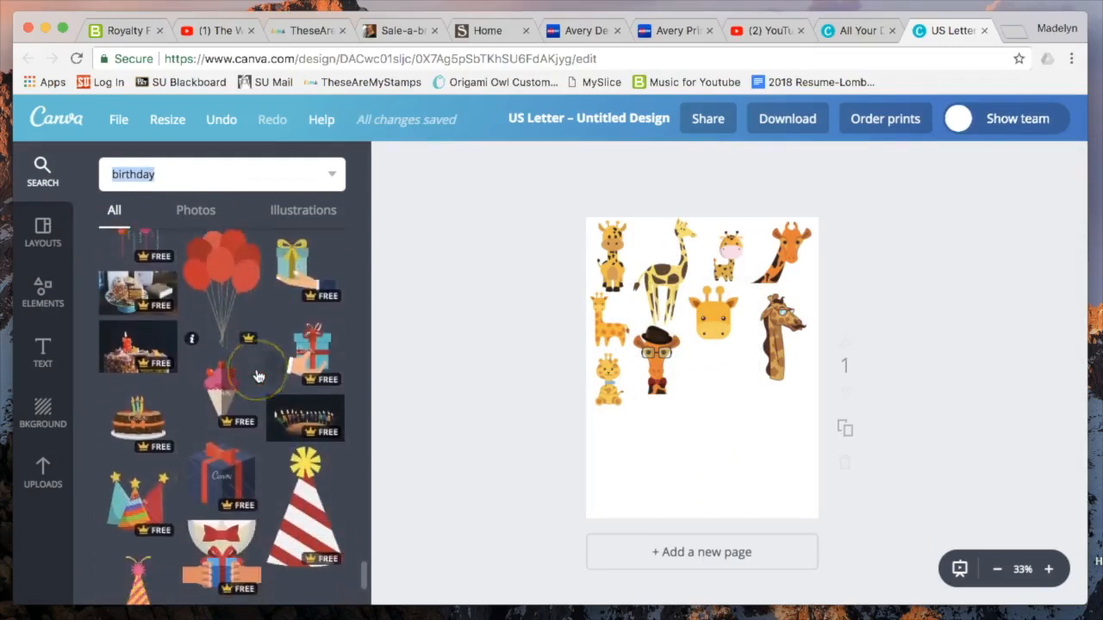
{"action": "scroll", "coordinate": [258, 377], "scroll_direction": "down", "scroll_amount": 3}
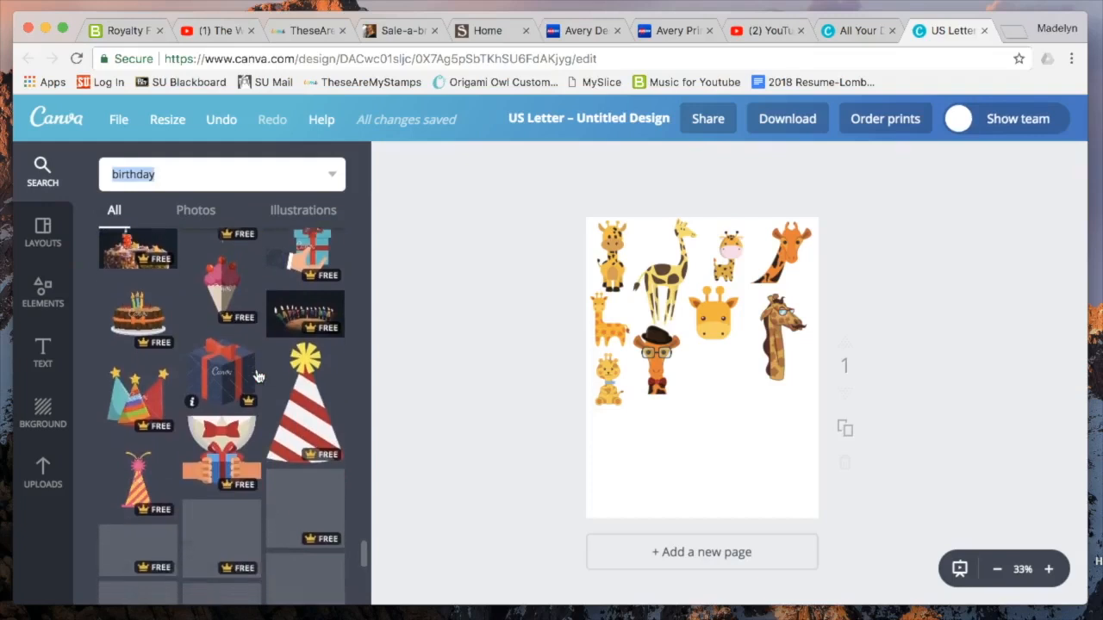
{"action": "scroll", "coordinate": [258, 377], "scroll_direction": "down", "scroll_amount": 5}
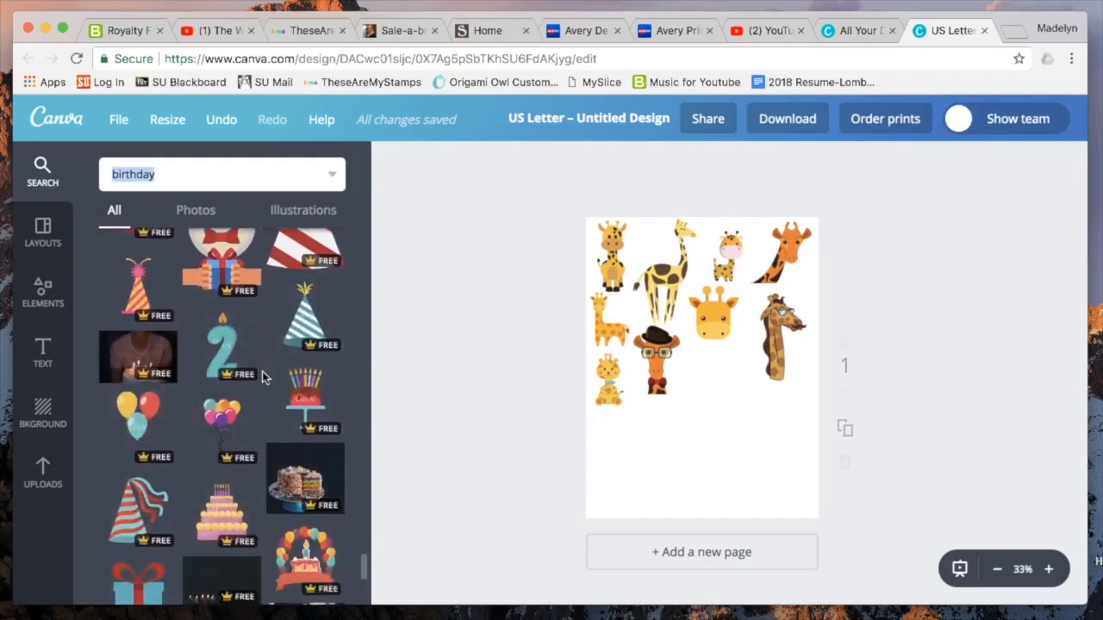
{"action": "scroll", "coordinate": [262, 371], "scroll_direction": "down", "scroll_amount": 1}
{"action": "left_click", "coordinate": [296, 354]}
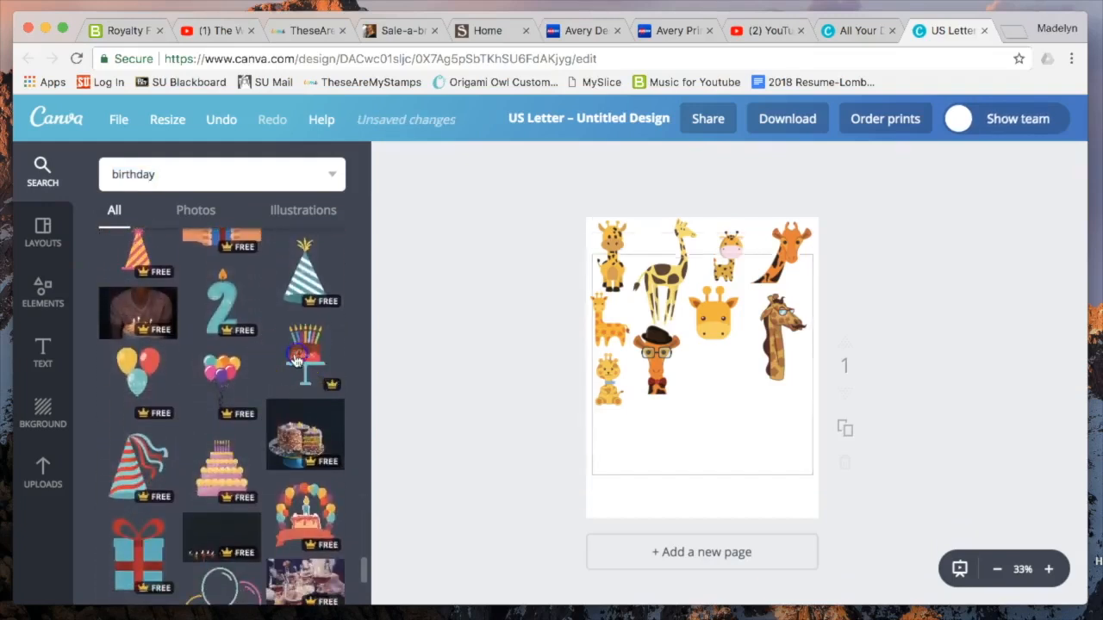
{"action": "left_click", "coordinate": [739, 336]}
{"action": "left_click_drag", "start_coordinate": [813, 263], "coordinate": [679, 369]}
{"action": "left_click", "coordinate": [633, 425]}
{"action": "left_click_drag", "start_coordinate": [650, 419], "coordinate": [631, 437]}
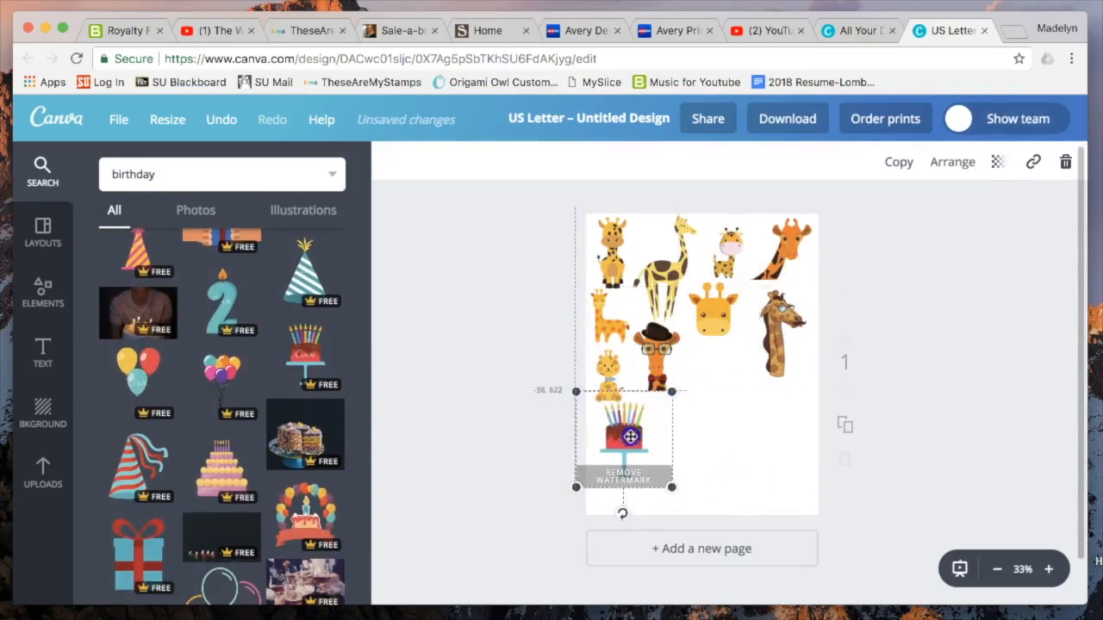
{"action": "left_click", "coordinate": [720, 448]}
{"action": "left_click", "coordinate": [625, 441]}
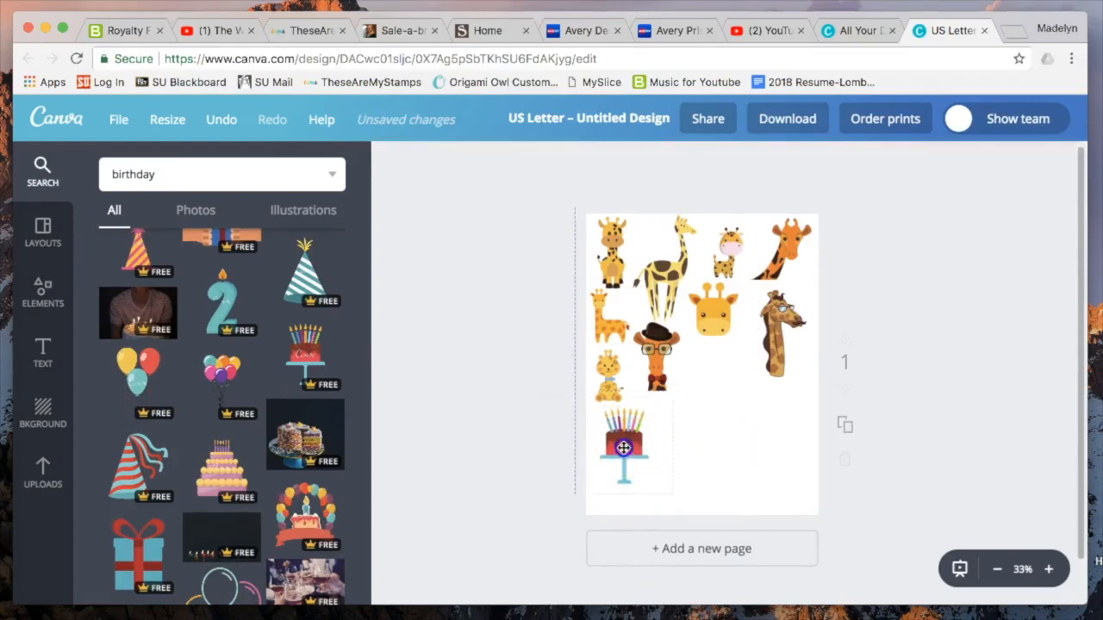
{"action": "scroll", "coordinate": [217, 423], "scroll_direction": "down", "scroll_amount": 3}
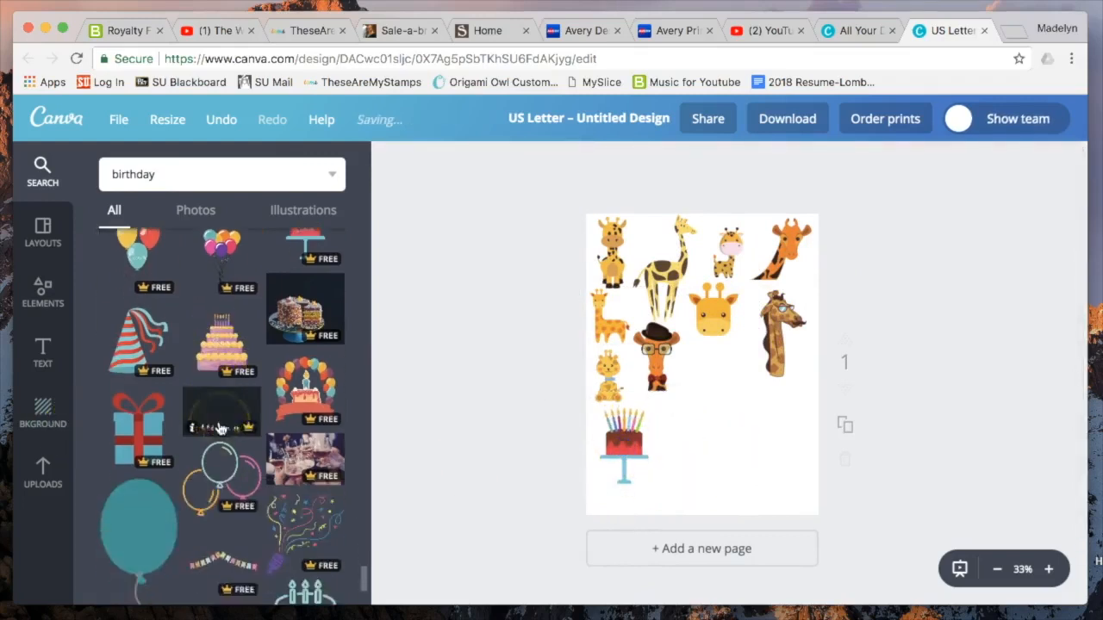
Add the pink two-tier birthday cake with three blue candles, shrink it and place it below the face-only giraffe.
{"action": "scroll", "coordinate": [216, 443], "scroll_direction": "down", "scroll_amount": 4}
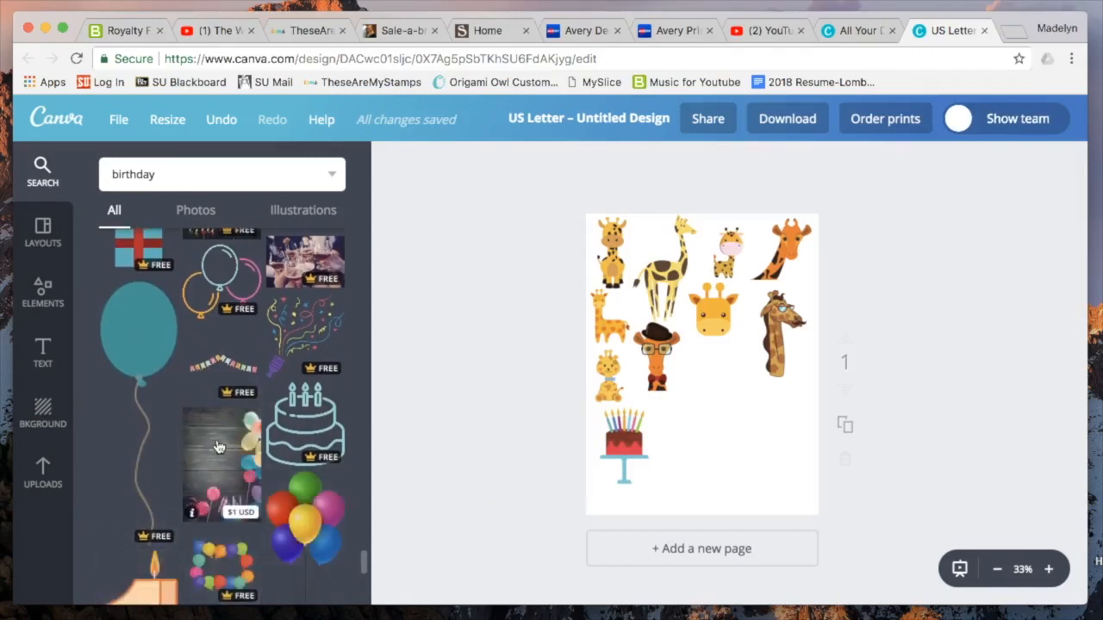
{"action": "scroll", "coordinate": [216, 447], "scroll_direction": "down", "scroll_amount": 5}
{"action": "scroll", "coordinate": [220, 446], "scroll_direction": "down", "scroll_amount": 6}
{"action": "scroll", "coordinate": [219, 446], "scroll_direction": "up", "scroll_amount": 1}
{"action": "left_click", "coordinate": [307, 312]}
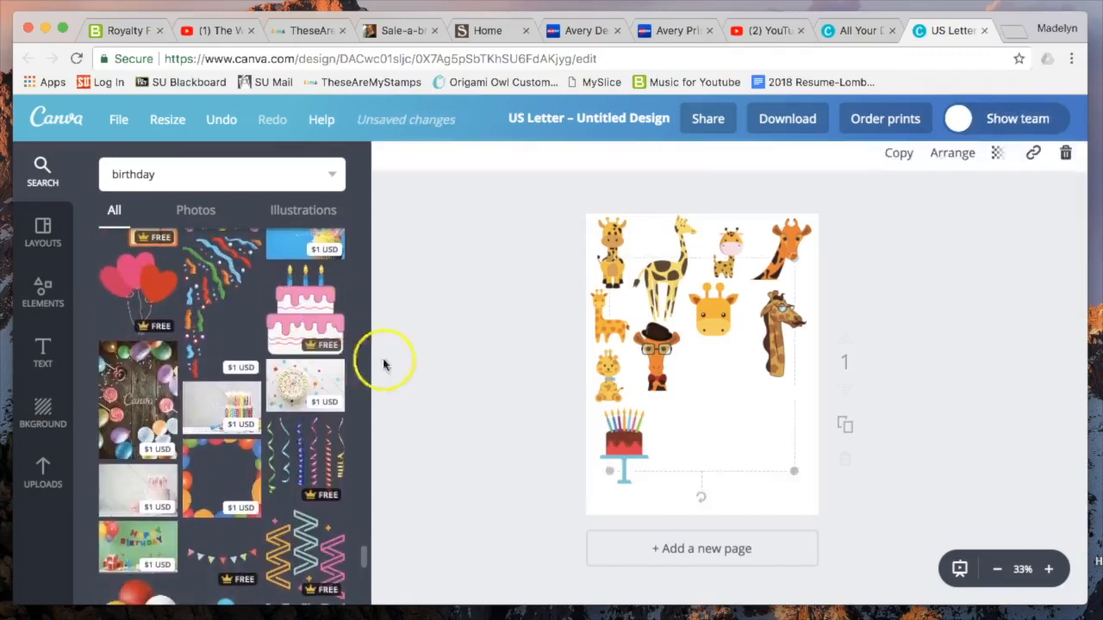
{"action": "left_click_drag", "start_coordinate": [793, 256], "coordinate": [689, 385]}
{"action": "left_click_drag", "start_coordinate": [680, 425], "coordinate": [731, 384]}
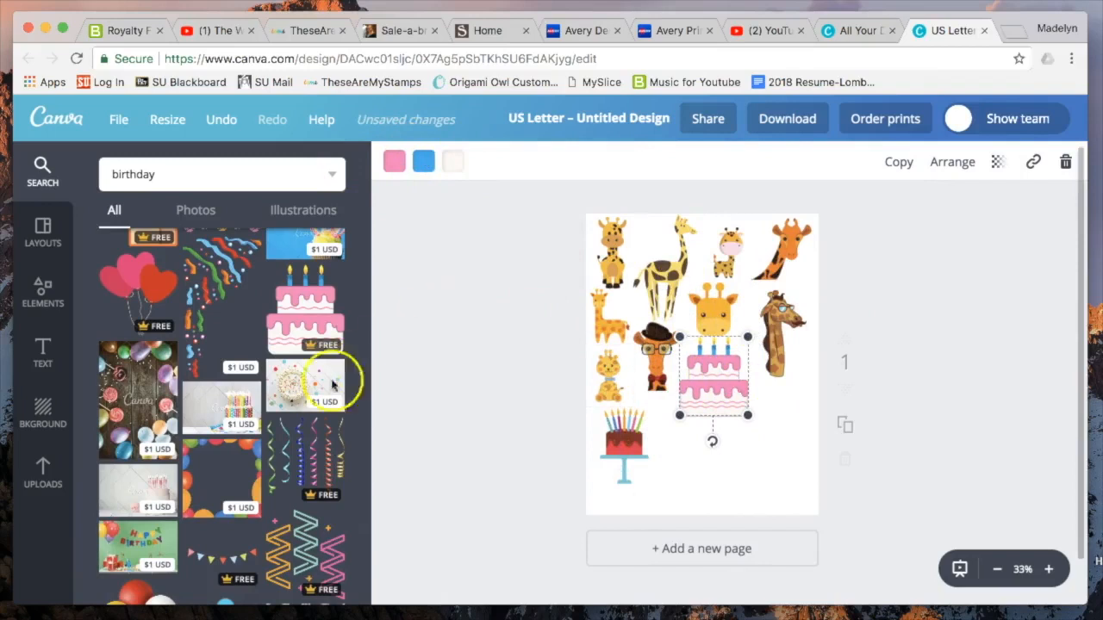
Add the crossed red ribbon with a bow from the birthday results and place it in the page's lower-right area.
{"action": "scroll", "coordinate": [151, 388], "scroll_direction": "down", "scroll_amount": 5}
{"action": "scroll", "coordinate": [156, 390], "scroll_direction": "down", "scroll_amount": 4}
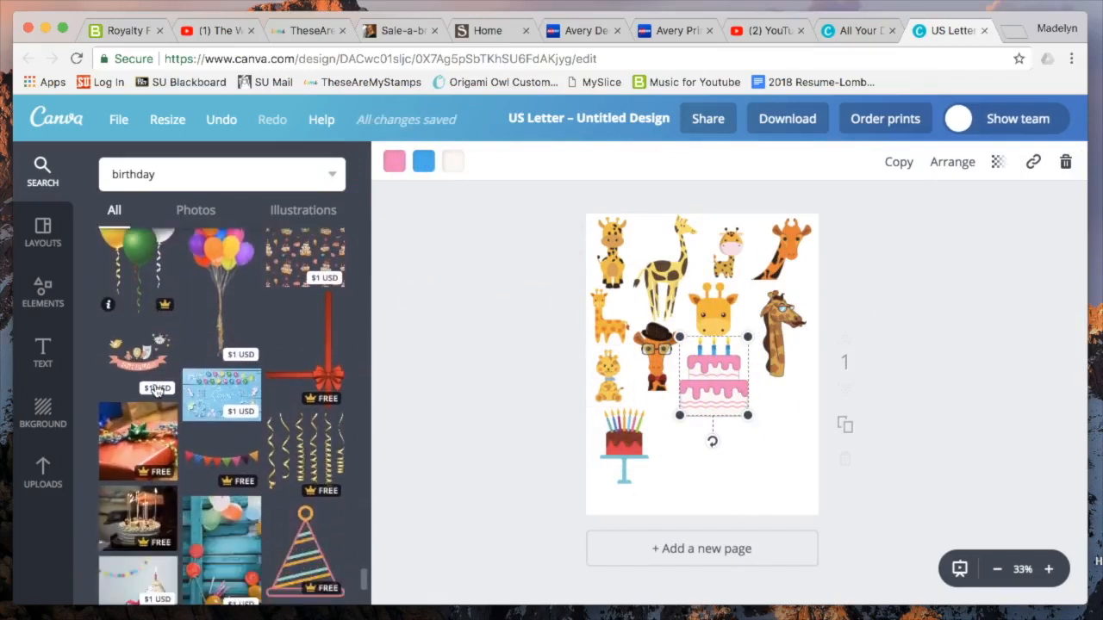
{"action": "scroll", "coordinate": [156, 390], "scroll_direction": "down", "scroll_amount": 1}
{"action": "left_click", "coordinate": [334, 334]}
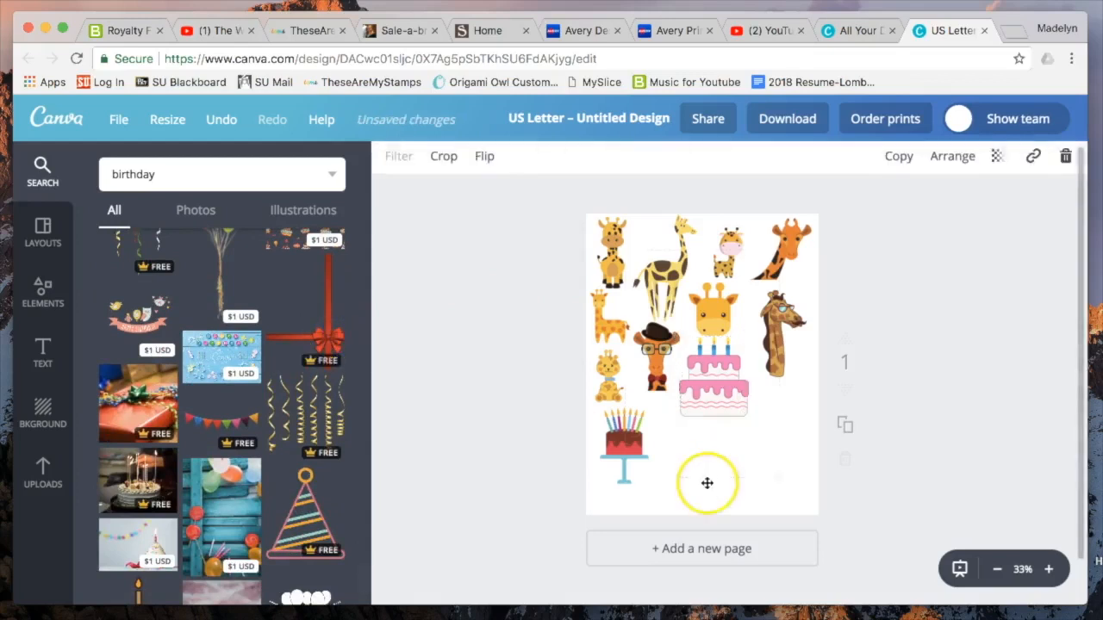
{"action": "left_click_drag", "start_coordinate": [741, 420], "coordinate": [760, 463]}
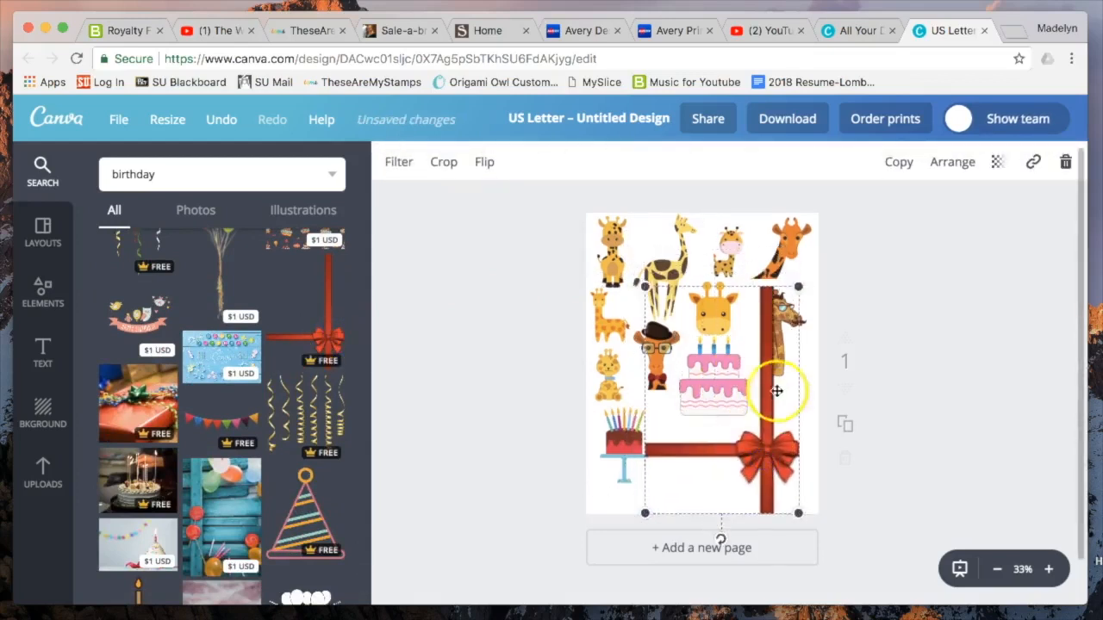
Add a blank second page and move the red ribbon with the bow onto it.
{"action": "left_click", "coordinate": [842, 426]}
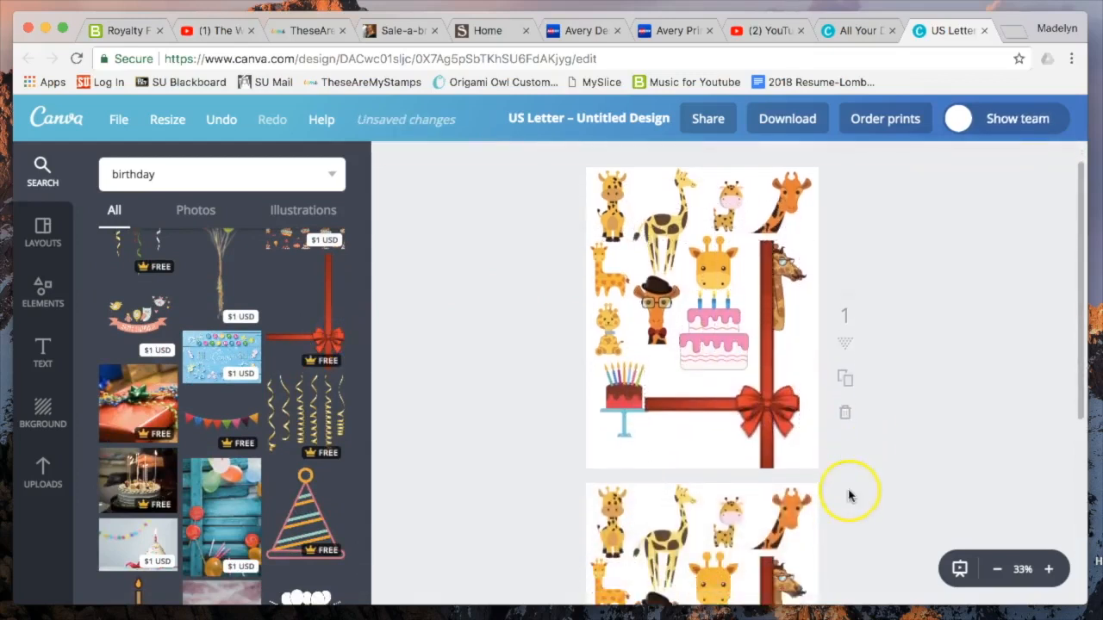
{"action": "left_click", "coordinate": [844, 464]}
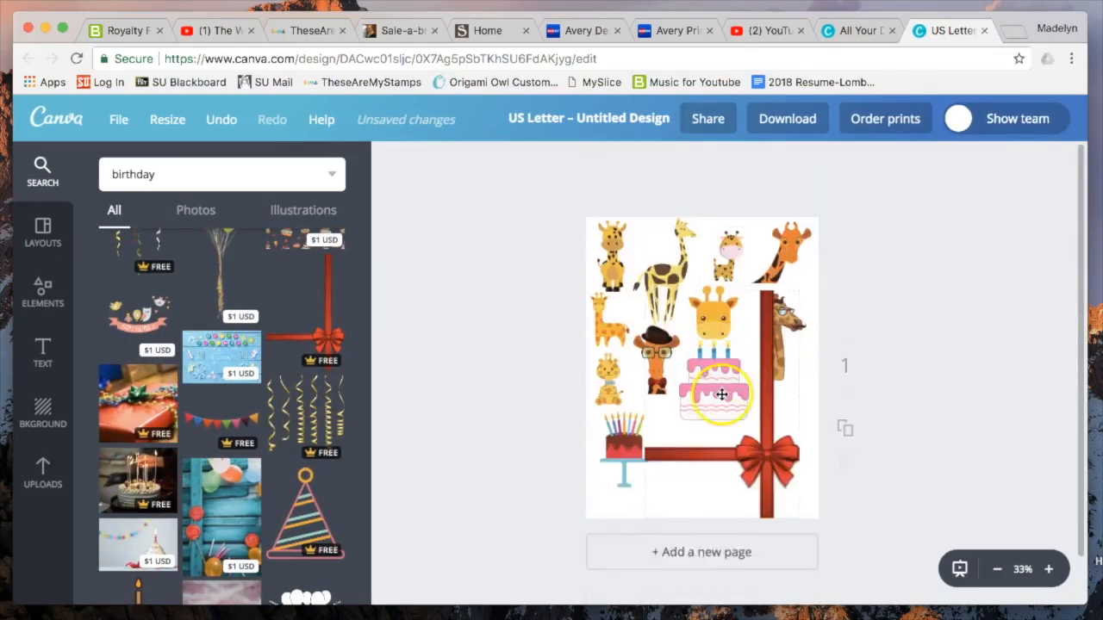
{"action": "left_click", "coordinate": [676, 538]}
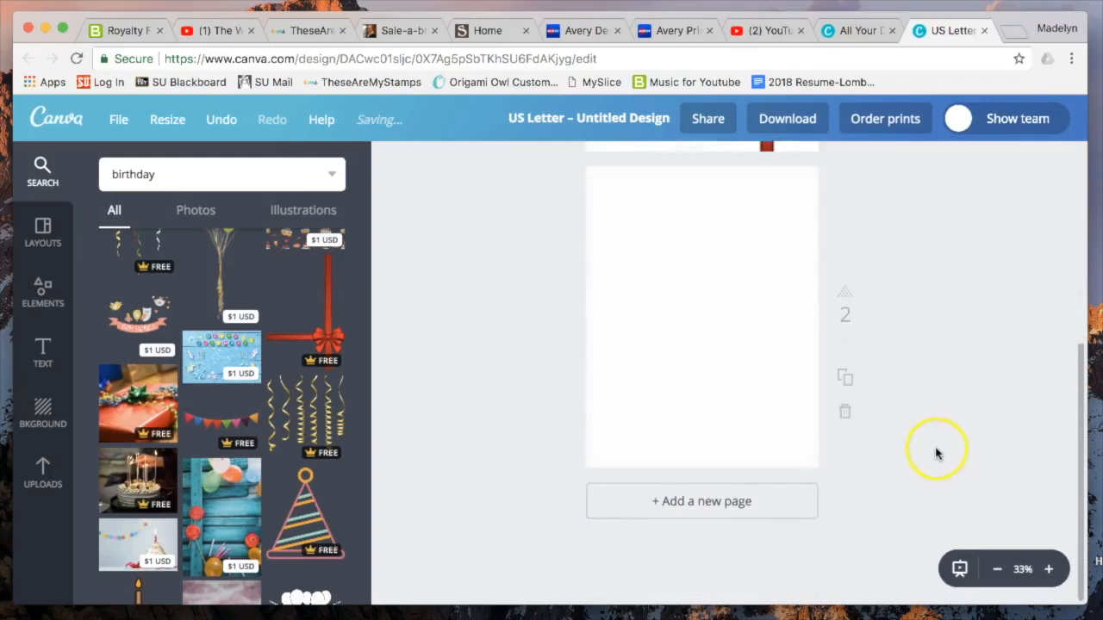
{"action": "left_click_drag", "start_coordinate": [769, 203], "coordinate": [776, 469]}
{"action": "left_click", "coordinate": [913, 348]}
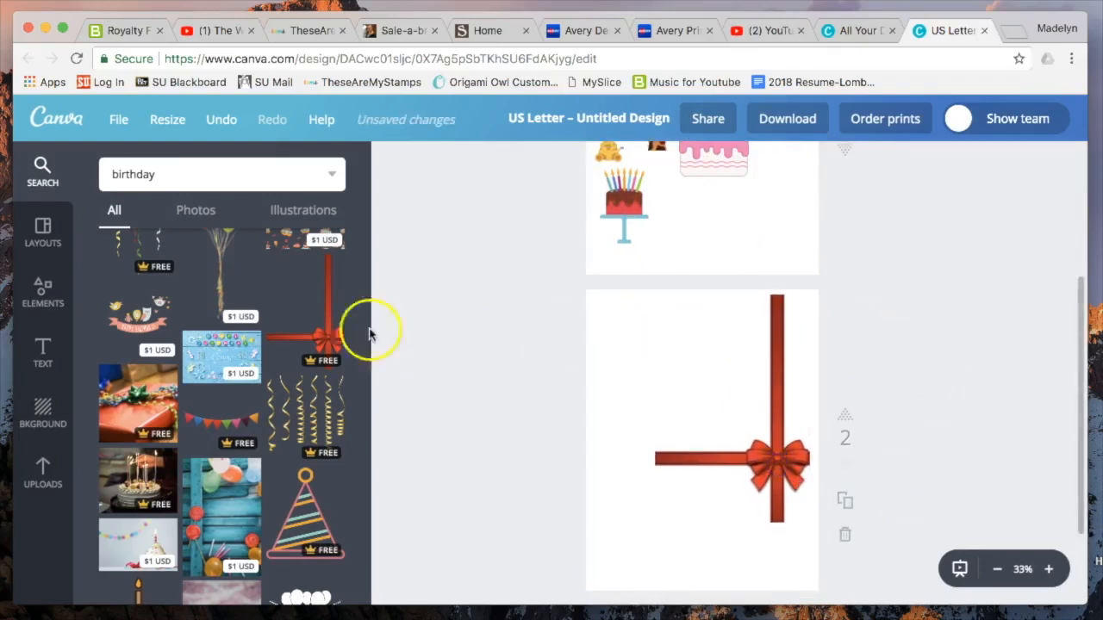
Browse further through the birthday search results for more suitable free illustrations.
{"action": "scroll", "coordinate": [211, 356], "scroll_direction": "down", "scroll_amount": 5}
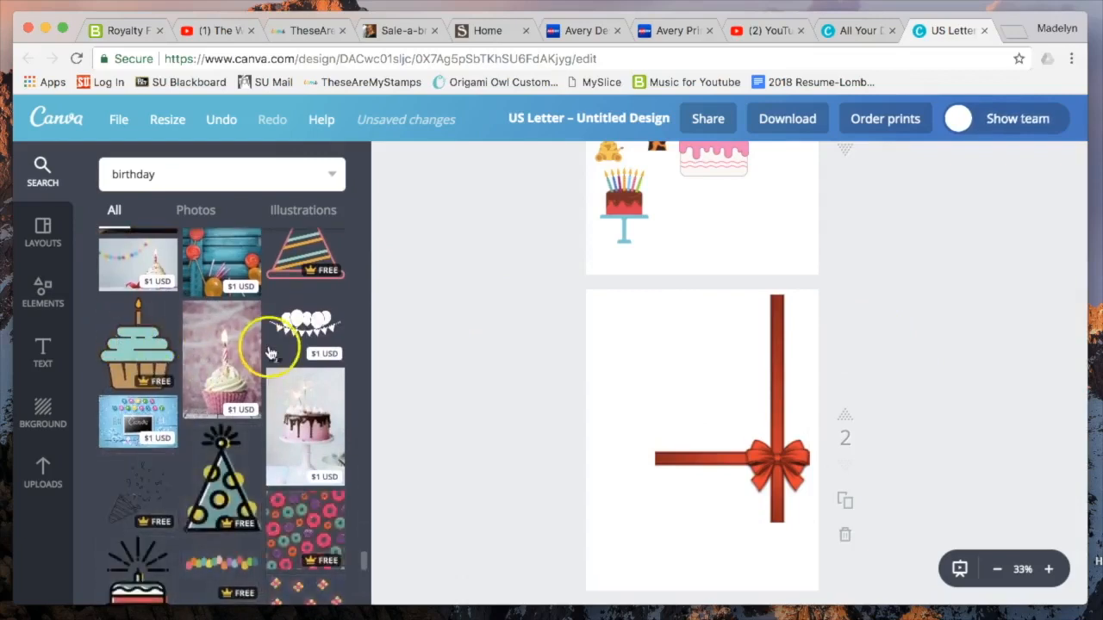
{"action": "scroll", "coordinate": [267, 340], "scroll_direction": "down", "scroll_amount": 2}
{"action": "scroll", "coordinate": [269, 349], "scroll_direction": "down", "scroll_amount": 8}
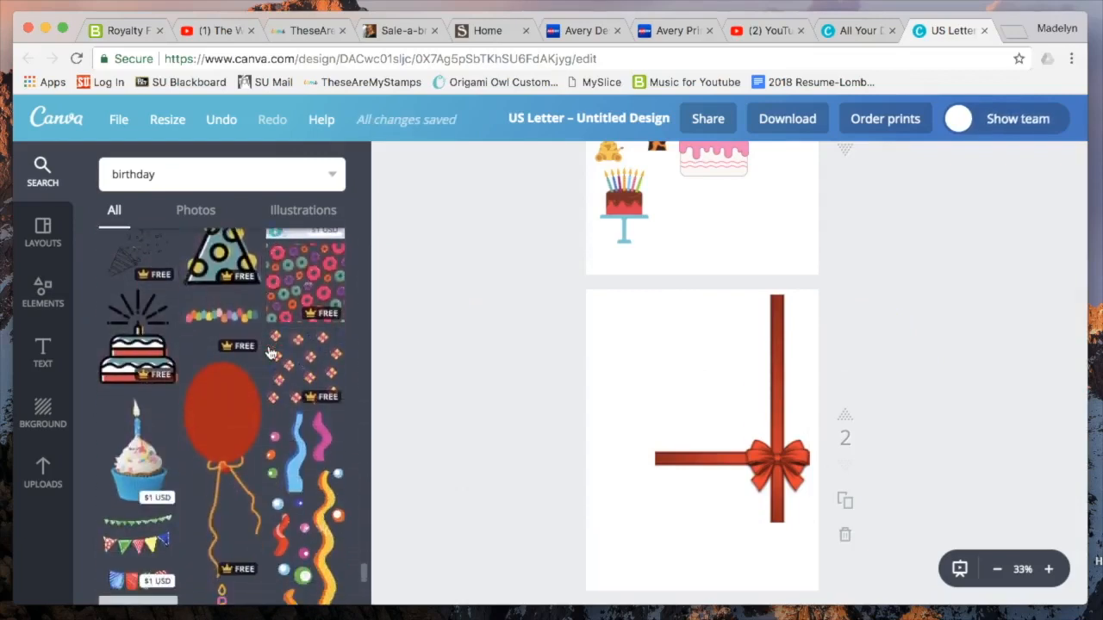
{"action": "scroll", "coordinate": [270, 353], "scroll_direction": "up", "scroll_amount": 4}
{"action": "scroll", "coordinate": [813, 446], "scroll_direction": "up", "scroll_amount": 2}
{"action": "scroll", "coordinate": [813, 446], "scroll_direction": "down", "scroll_amount": 4}
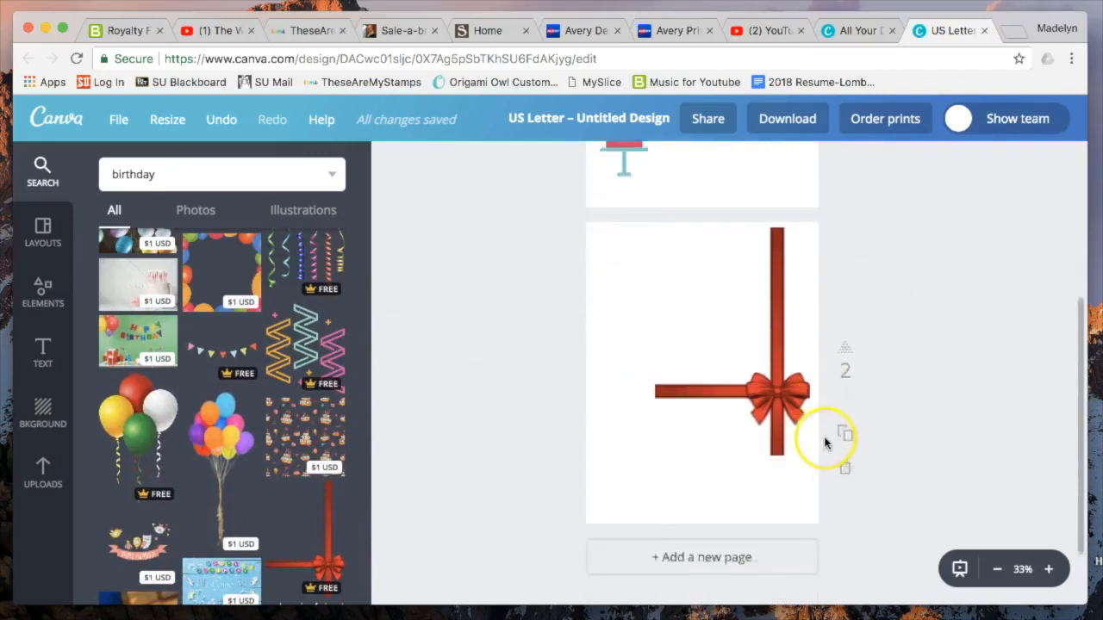
Add a blank third page and search the image library for "craft".
{"action": "left_click", "coordinate": [698, 522]}
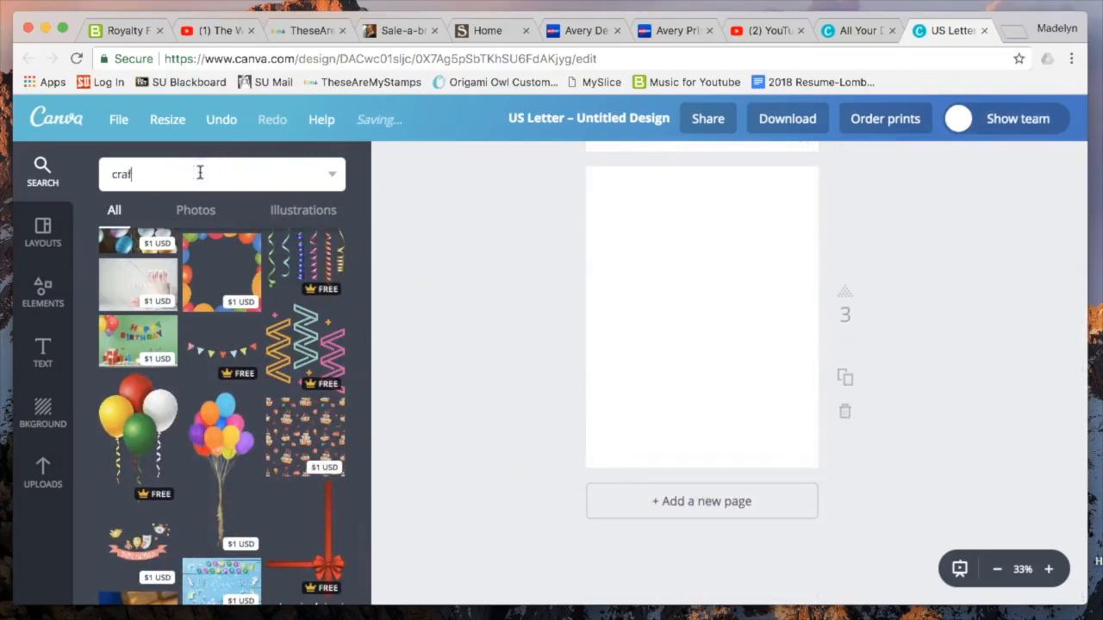
{"action": "key", "text": "Return"}
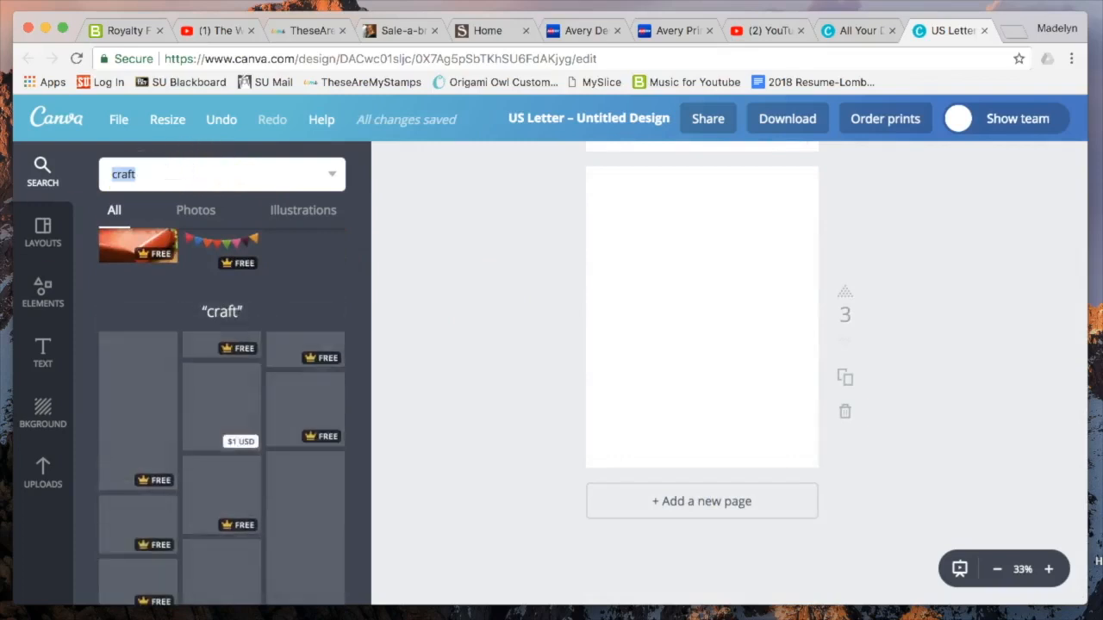
Place the upright scissors in the third page's upper-left corner, recolour their handles pink and shrink them.
{"action": "left_click_drag", "start_coordinate": [142, 400], "coordinate": [622, 268]}
{"action": "scroll", "coordinate": [622, 253], "scroll_direction": "up", "scroll_amount": 2}
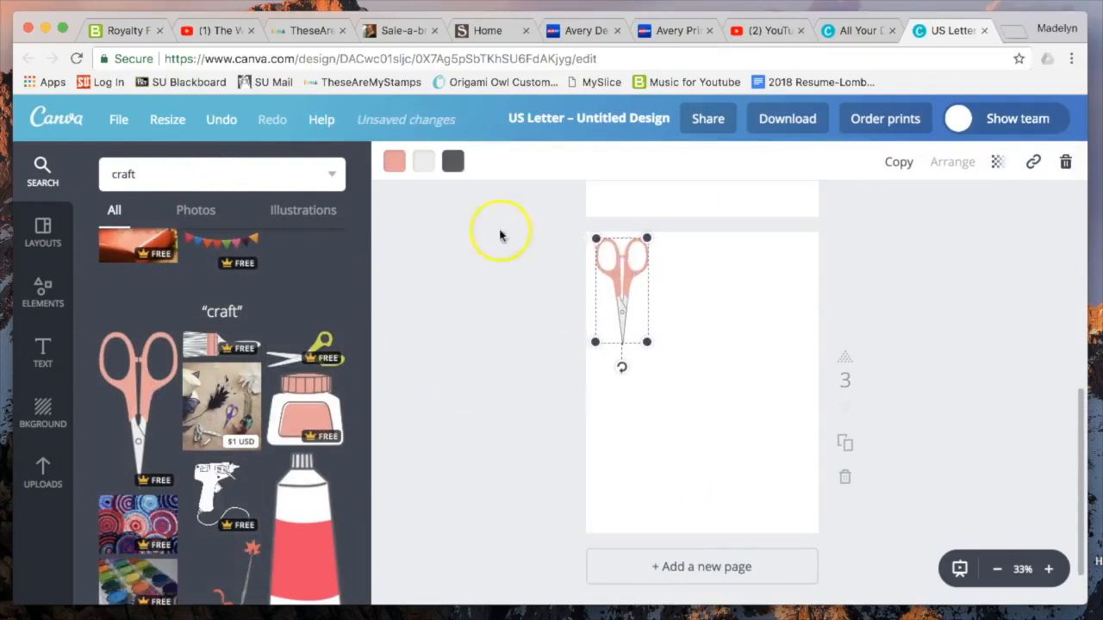
{"action": "left_click", "coordinate": [391, 163]}
{"action": "left_click", "coordinate": [557, 241]}
{"action": "left_click_drag", "start_coordinate": [647, 342], "coordinate": [628, 305]}
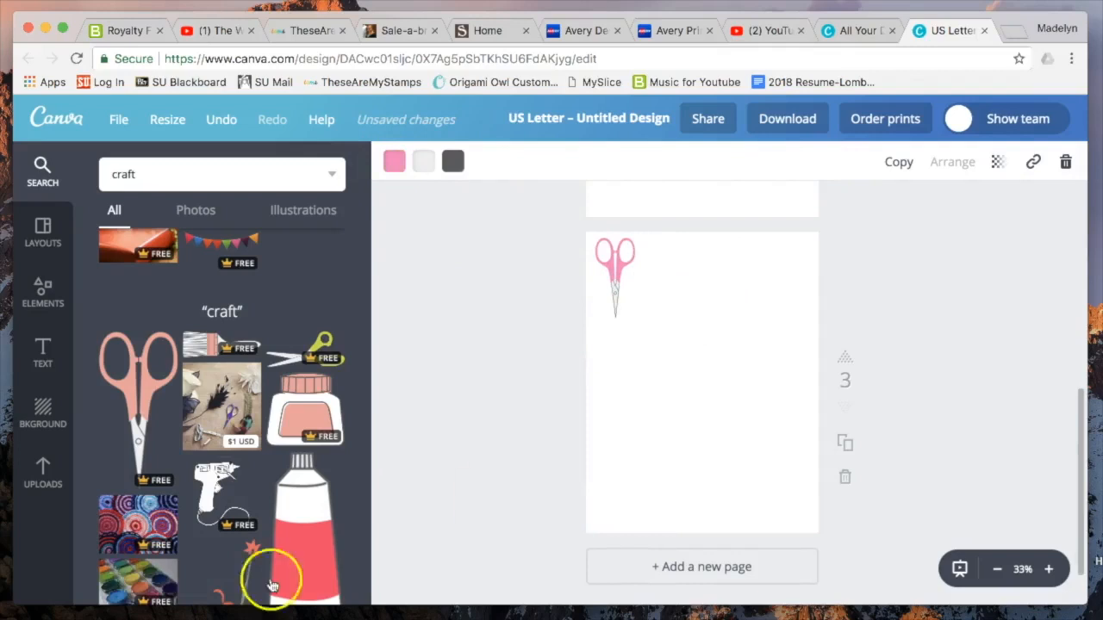
{"action": "left_click", "coordinate": [488, 497]}
Add the white glue gun illustration, shrink it and place it to the right of the pink scissors.
{"action": "scroll", "coordinate": [220, 483], "scroll_direction": "down", "scroll_amount": 2}
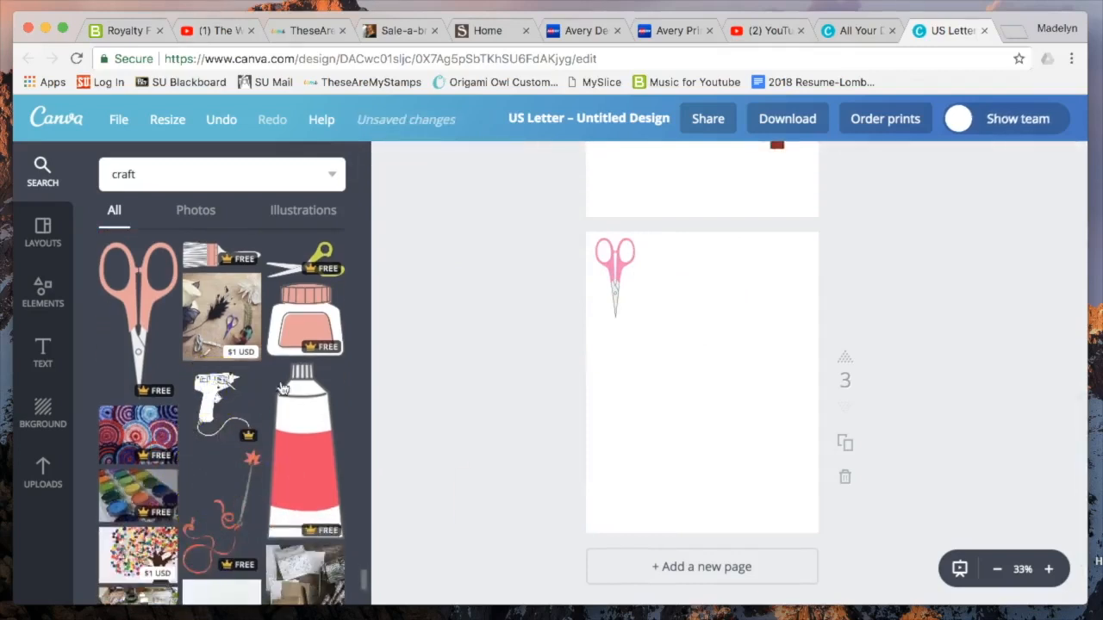
{"action": "left_click", "coordinate": [228, 396]}
{"action": "left_click_drag", "start_coordinate": [811, 492], "coordinate": [671, 331]}
{"action": "left_click_drag", "start_coordinate": [627, 304], "coordinate": [677, 268]}
{"action": "left_click", "coordinate": [779, 357]}
Browse further through the craft search results for more suitable free illustrations.
{"action": "scroll", "coordinate": [307, 362], "scroll_direction": "down", "scroll_amount": 5}
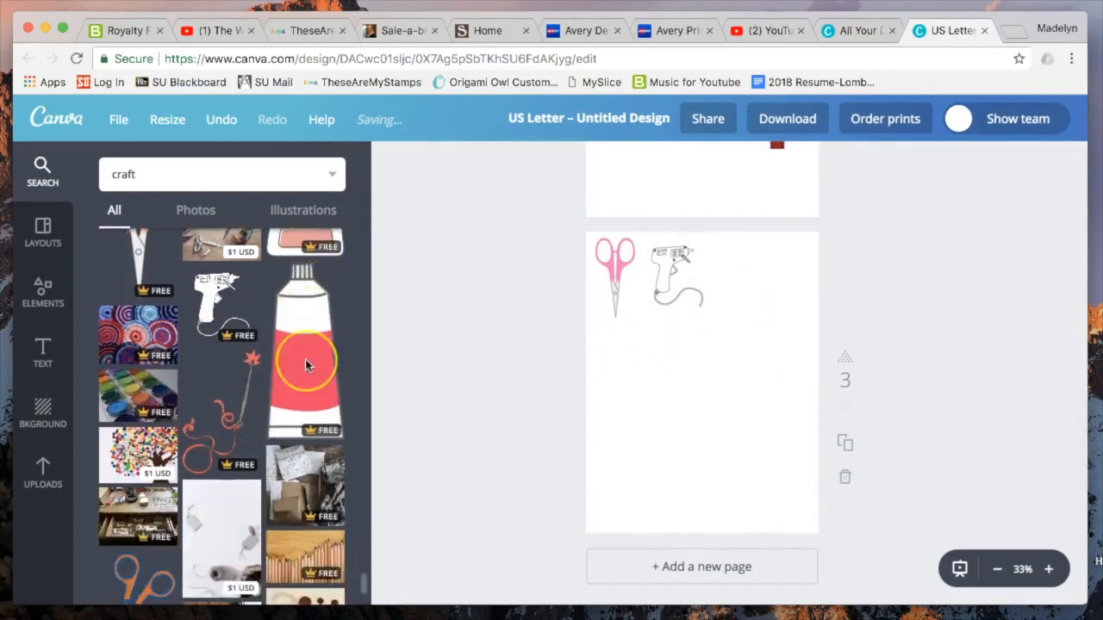
{"action": "scroll", "coordinate": [307, 365], "scroll_direction": "down", "scroll_amount": 5}
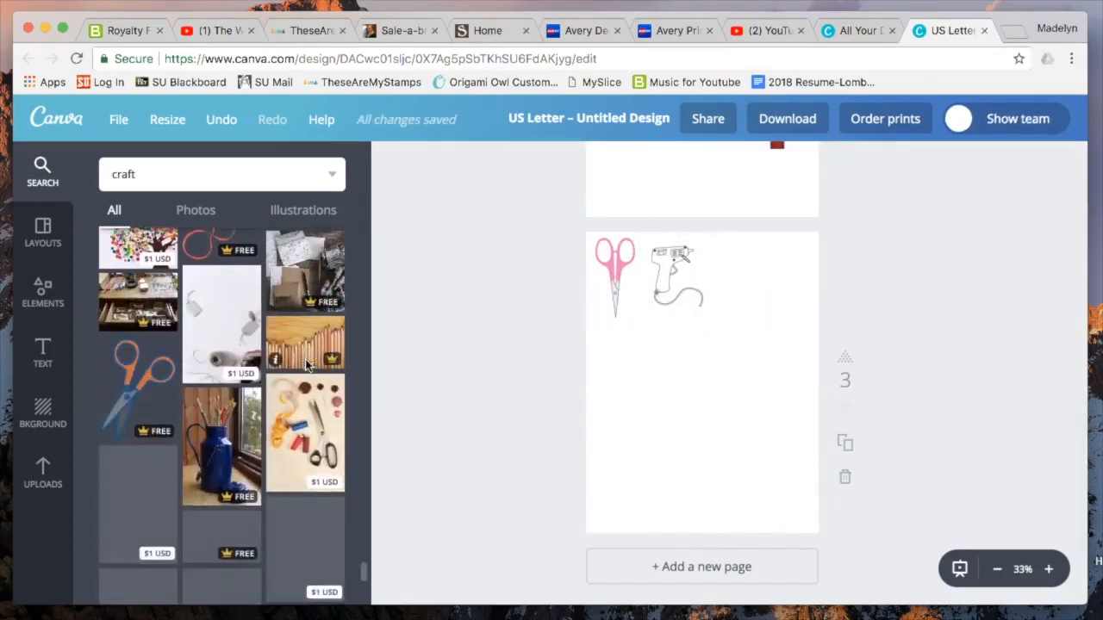
{"action": "scroll", "coordinate": [308, 365], "scroll_direction": "down", "scroll_amount": 5}
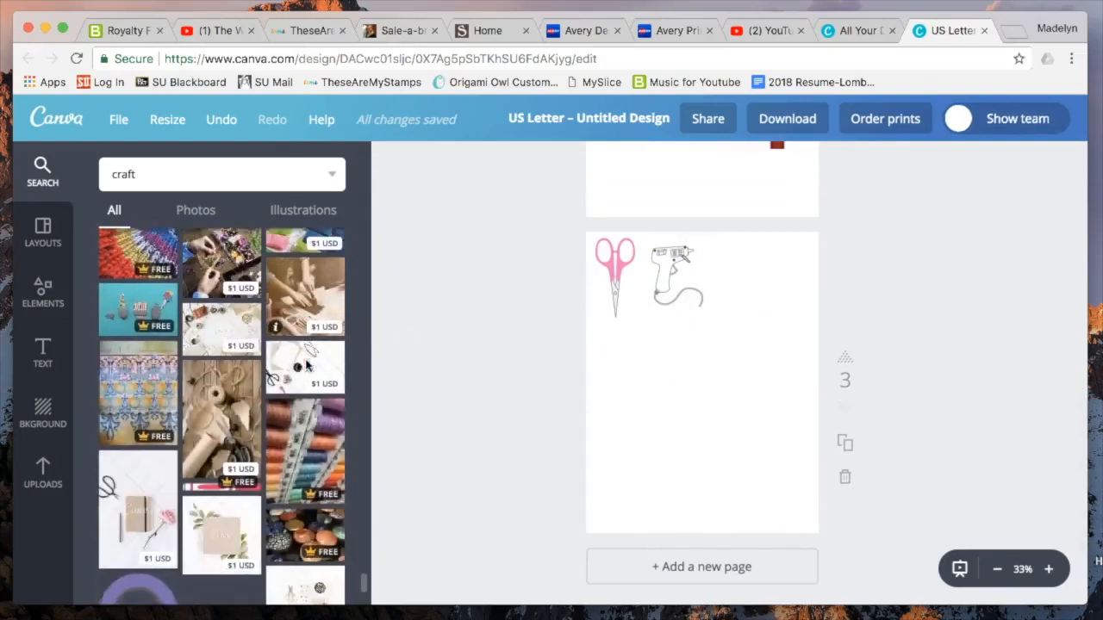
{"action": "scroll", "coordinate": [308, 365], "scroll_direction": "down", "scroll_amount": 1}
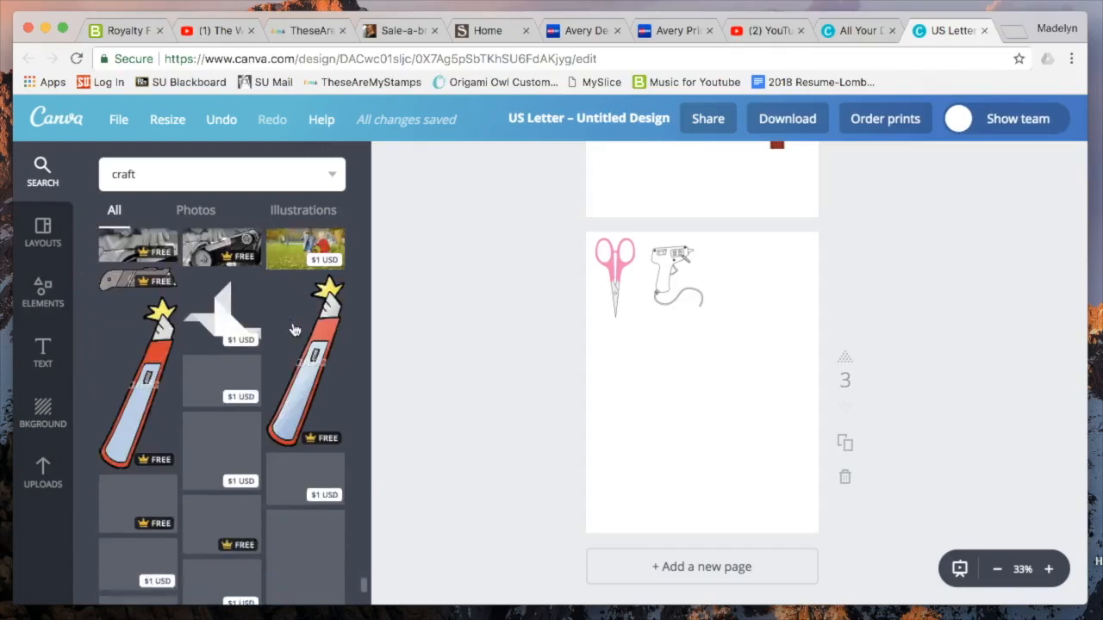
{"action": "scroll", "coordinate": [293, 330], "scroll_direction": "up", "scroll_amount": 2}
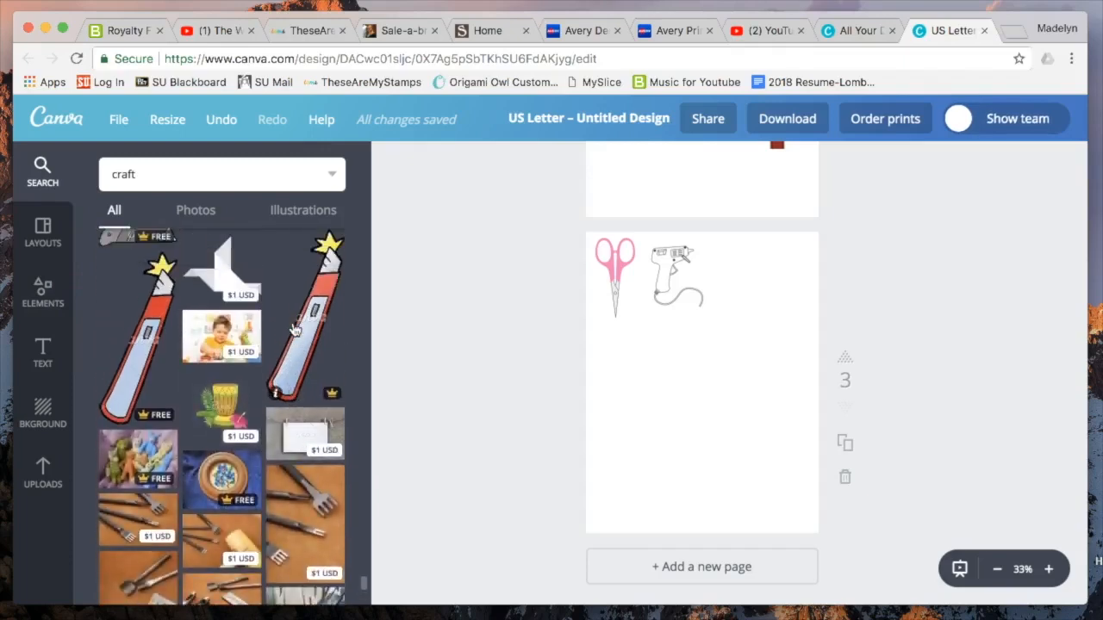
{"action": "scroll", "coordinate": [293, 330], "scroll_direction": "down", "scroll_amount": 10}
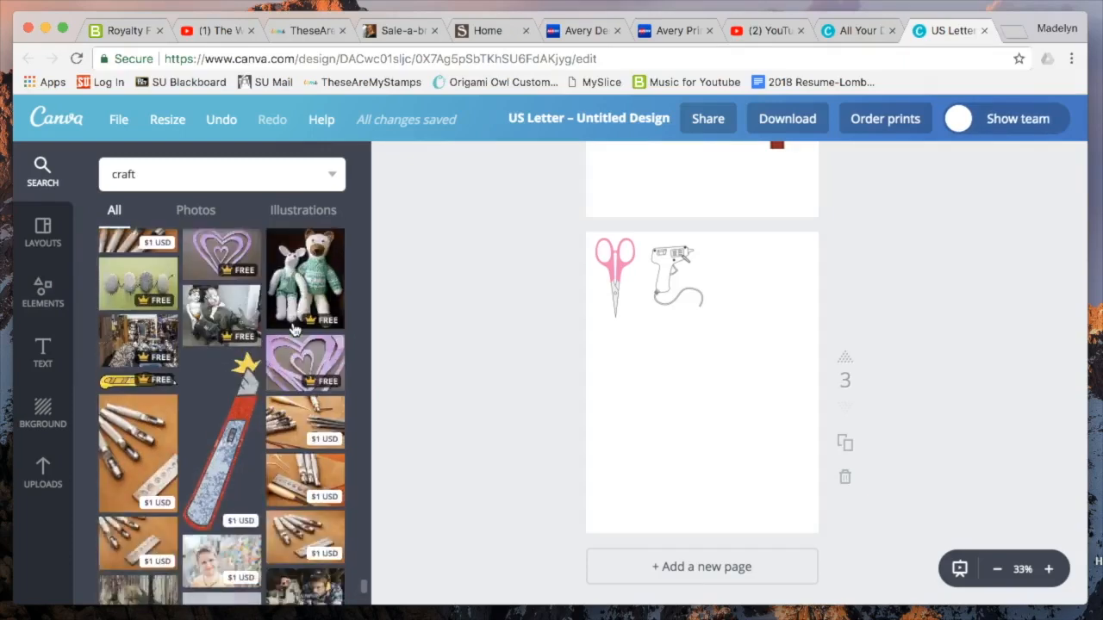
{"action": "scroll", "coordinate": [293, 330], "scroll_direction": "down", "scroll_amount": 15}
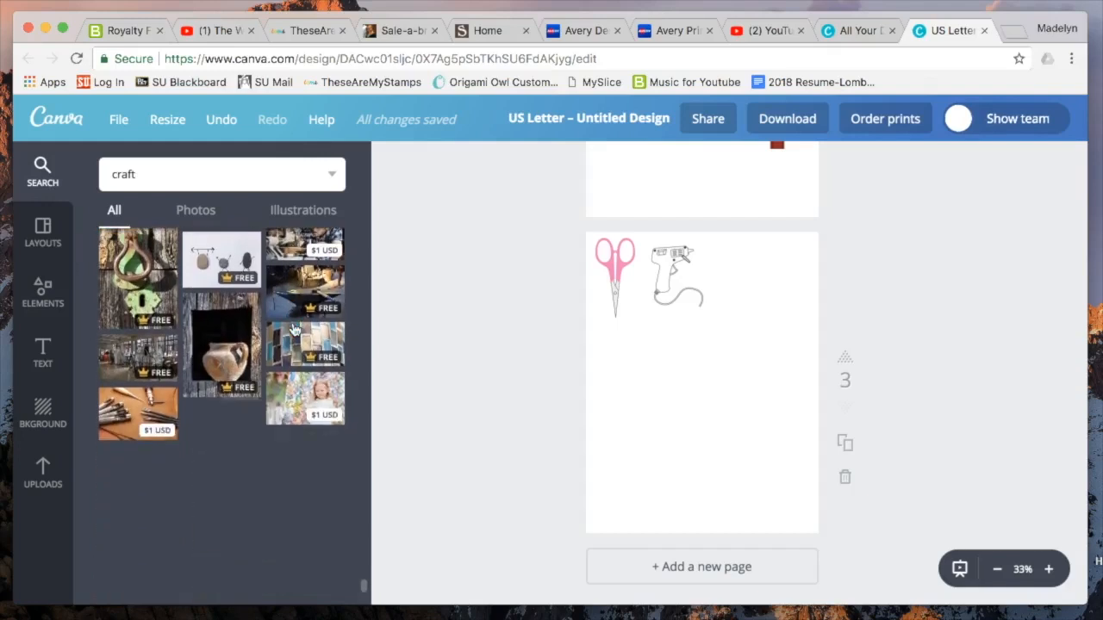
{"action": "scroll", "coordinate": [294, 330], "scroll_direction": "down", "scroll_amount": 1}
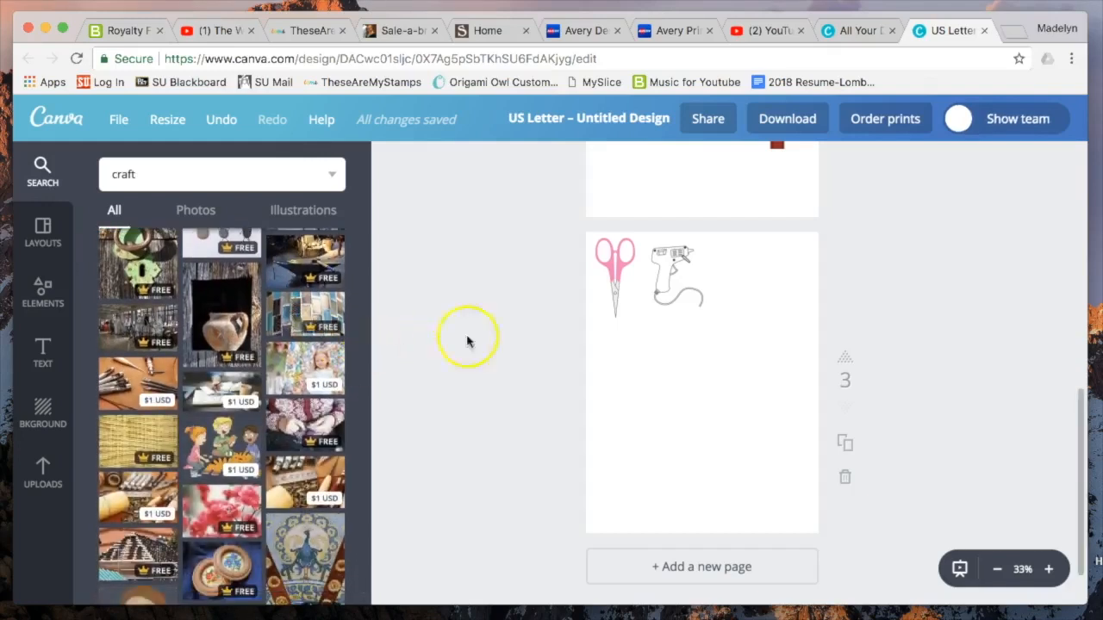
Duplicate the pink scissors twice and line up both copies to the right of the glue gun in the first row.
{"action": "left_click", "coordinate": [637, 276]}
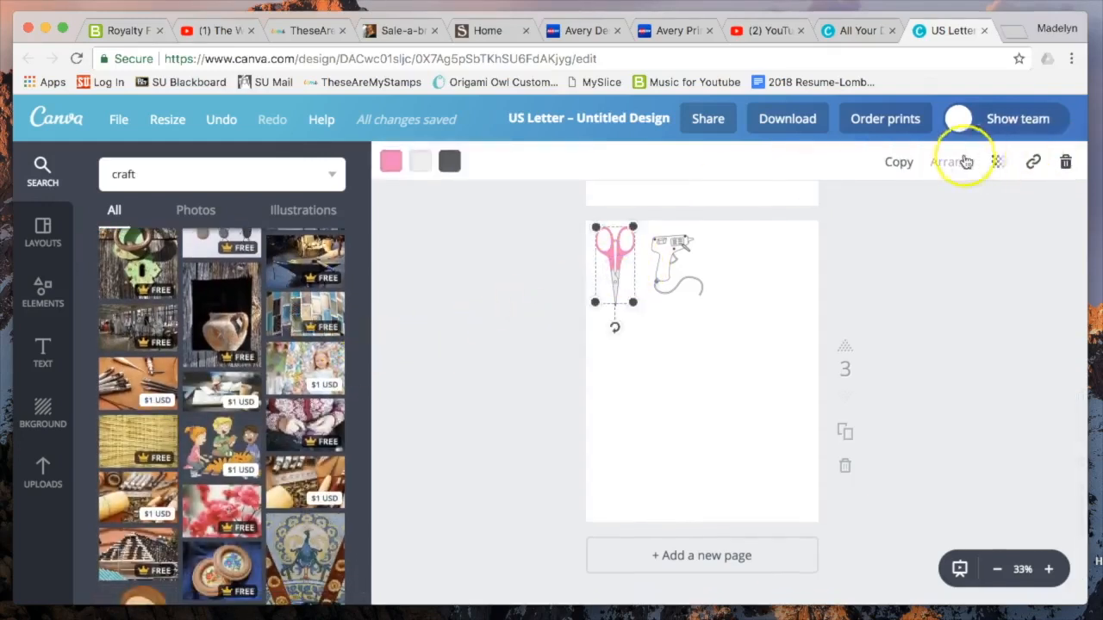
{"action": "left_click", "coordinate": [901, 163]}
{"action": "left_click_drag", "start_coordinate": [623, 271], "coordinate": [735, 263]}
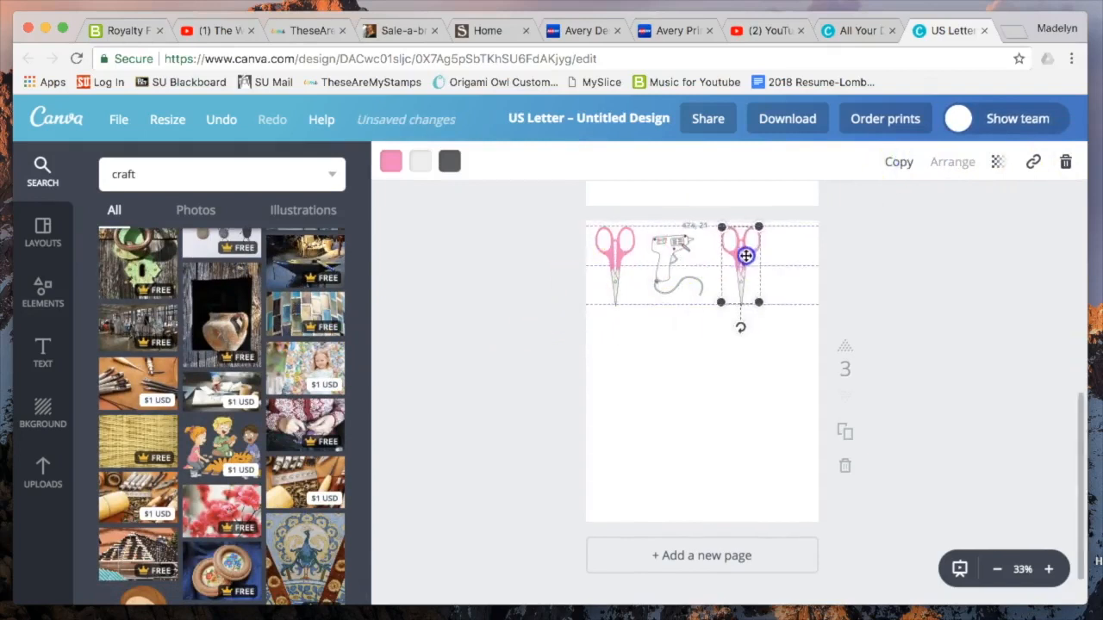
{"action": "left_click", "coordinate": [899, 163]}
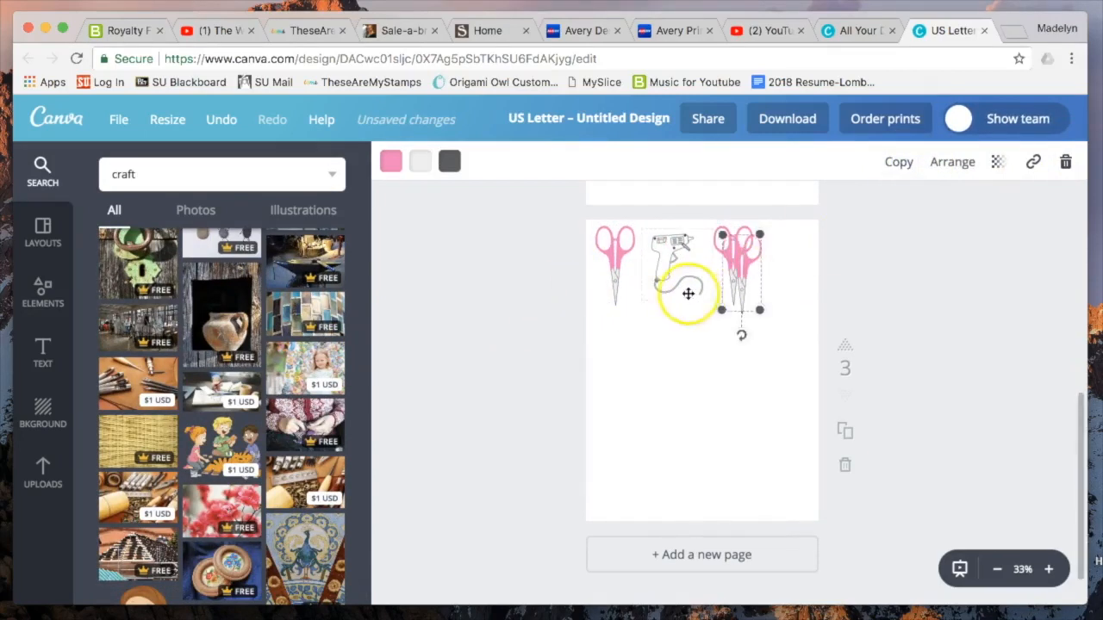
{"action": "left_click_drag", "start_coordinate": [766, 263], "coordinate": [786, 263]}
{"action": "scroll", "coordinate": [791, 262], "scroll_direction": "down", "scroll_amount": 1}
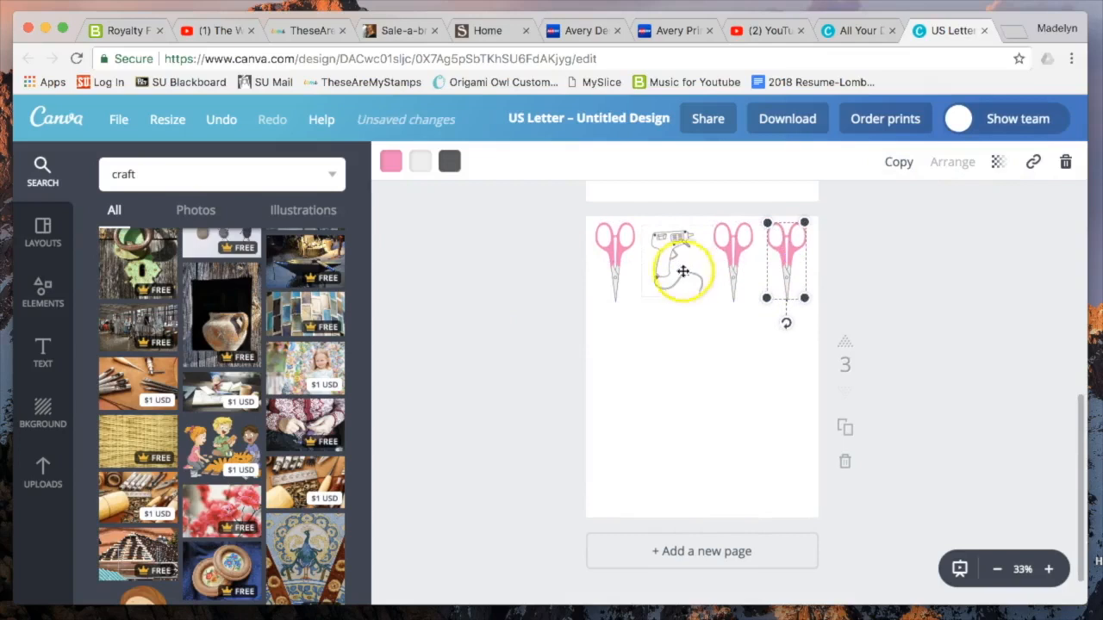
Duplicate the glue gun and place the copy below the leftmost scissors to start a second row.
{"action": "left_click", "coordinate": [676, 259]}
{"action": "left_click", "coordinate": [904, 164]}
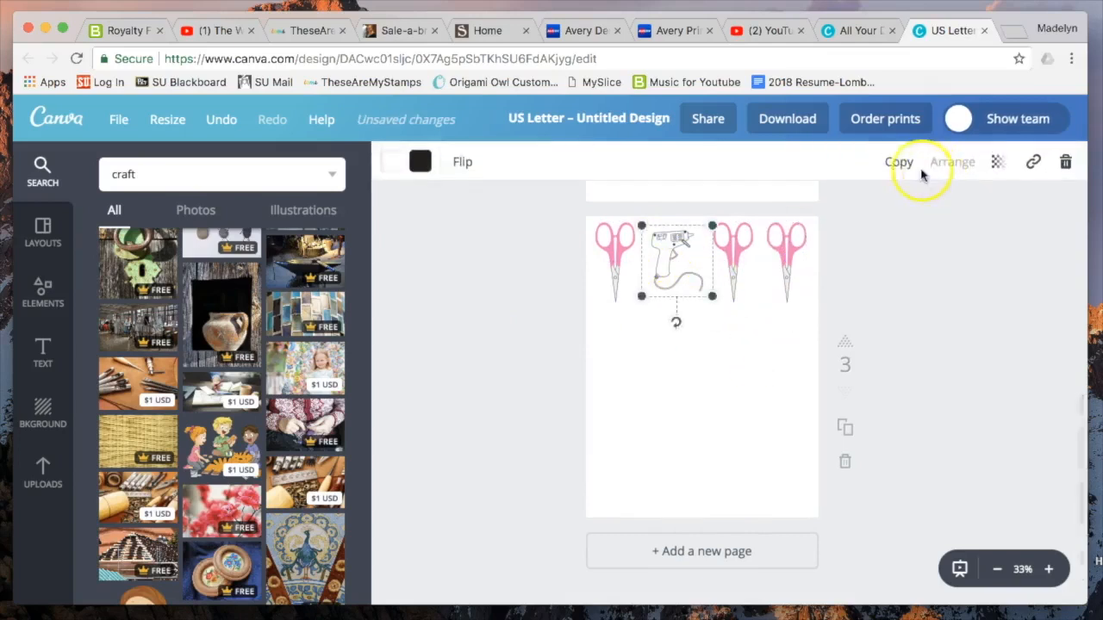
{"action": "left_click_drag", "start_coordinate": [680, 278], "coordinate": [622, 352]}
{"action": "left_click", "coordinate": [715, 365]}
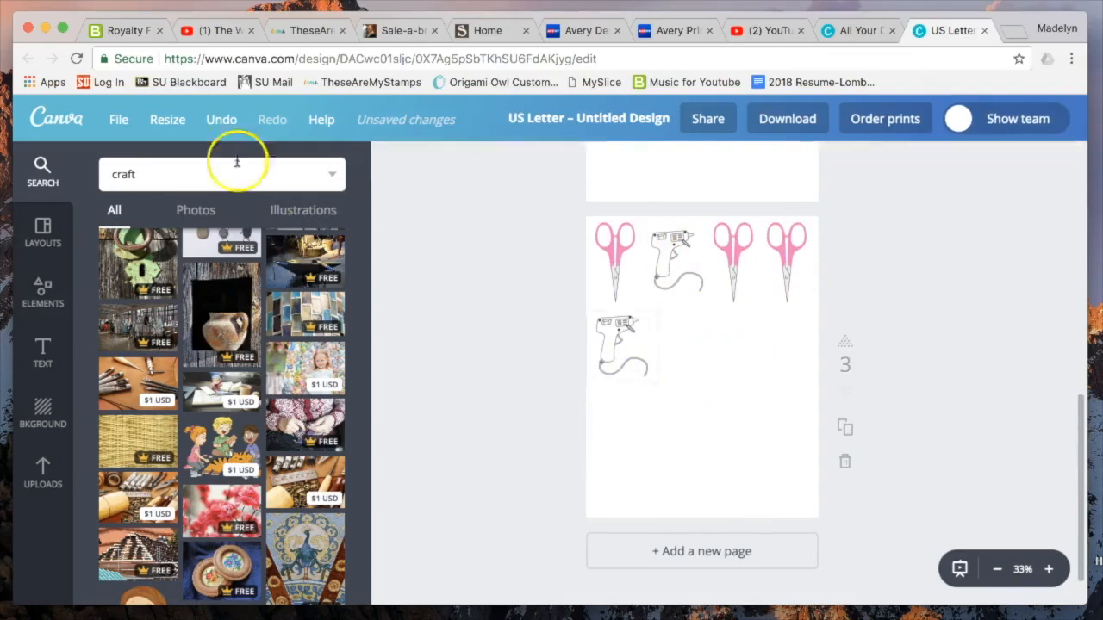
Search the image library for "jewelry".
{"action": "left_click", "coordinate": [188, 167]}
{"action": "type", "text": "jewelry"}
{"action": "key", "text": "Return"}
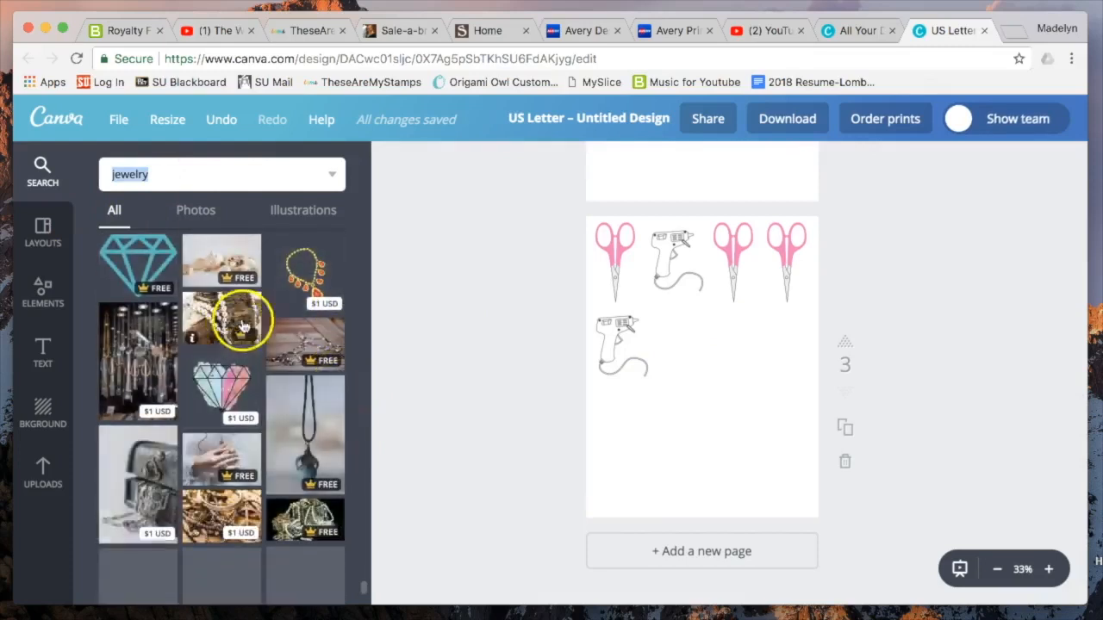
Add the teal outlined diamond and size it to about 196 × 154 beside the glue gun in the second row.
{"action": "left_click", "coordinate": [134, 251]}
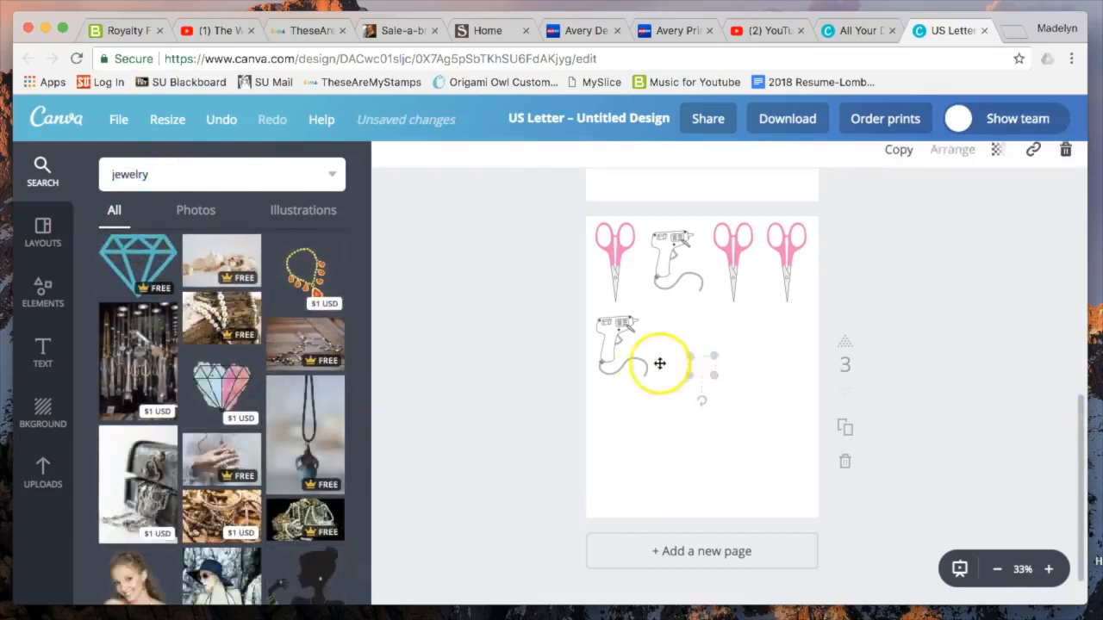
{"action": "left_click_drag", "start_coordinate": [733, 394], "coordinate": [717, 341]}
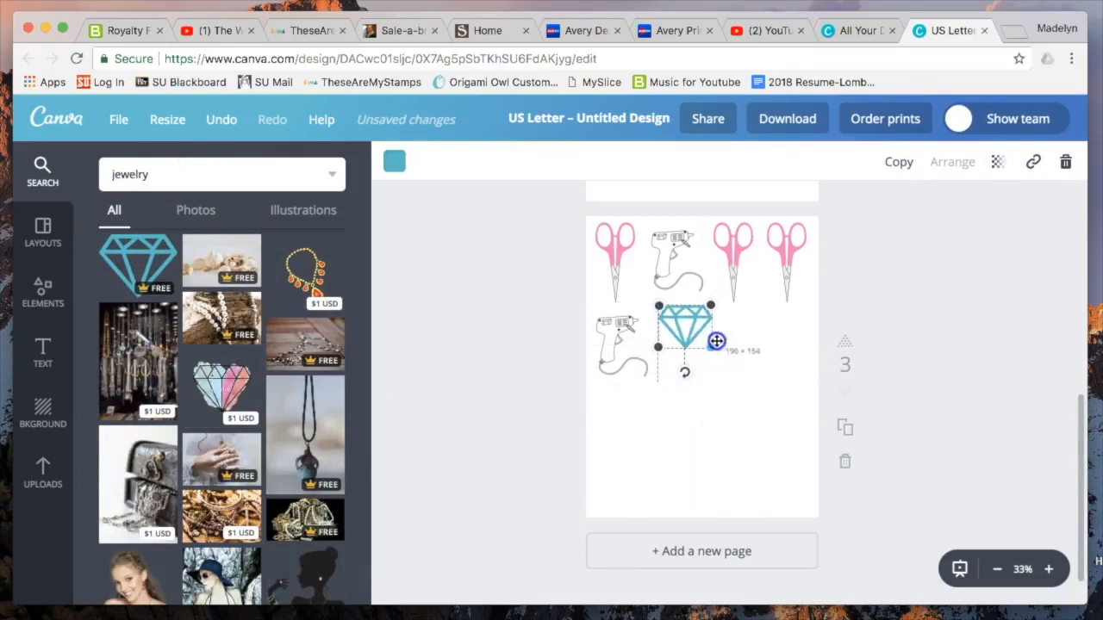
Add the shaded teal sparkling diamond and place it, scaled down, just right of the outlined diamond in the second row.
{"action": "scroll", "coordinate": [207, 392], "scroll_direction": "down", "scroll_amount": 5}
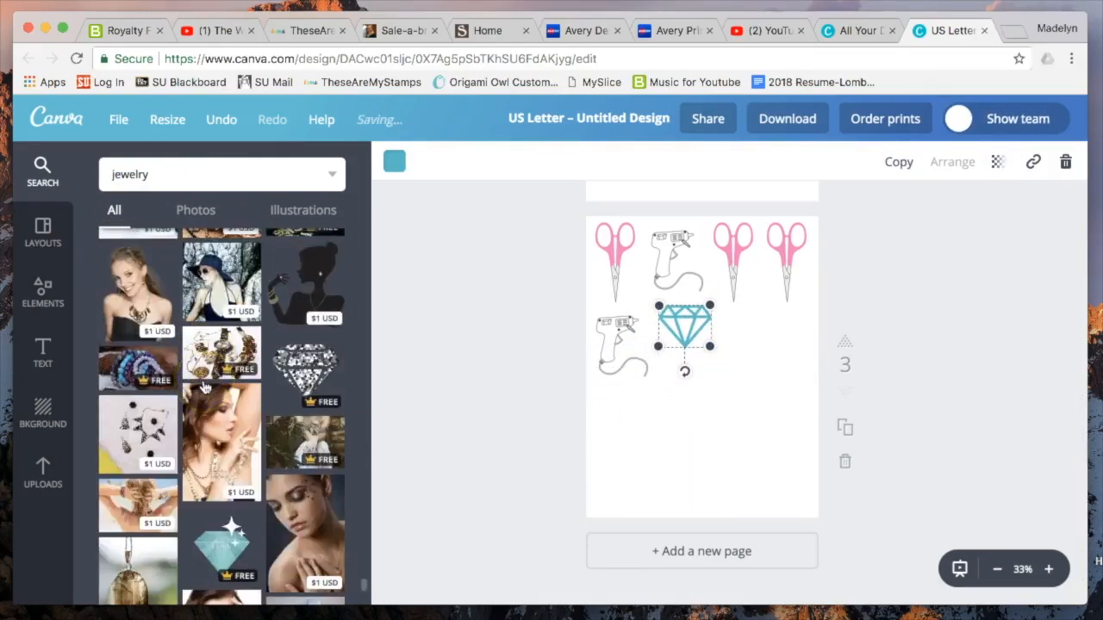
{"action": "scroll", "coordinate": [263, 392], "scroll_direction": "down", "scroll_amount": 4}
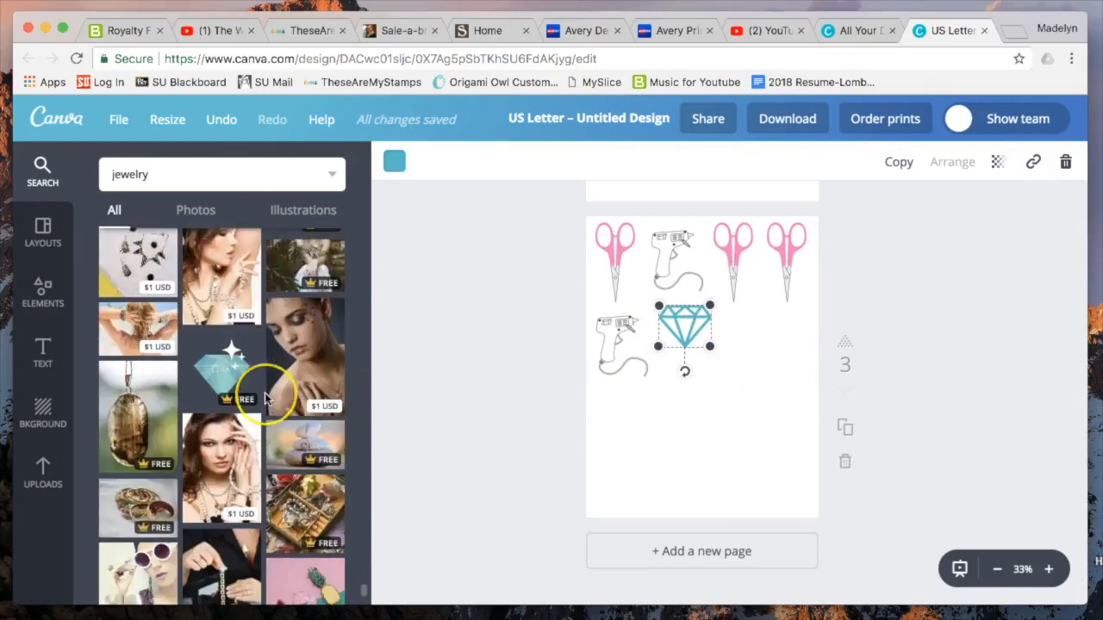
{"action": "left_click", "coordinate": [219, 345]}
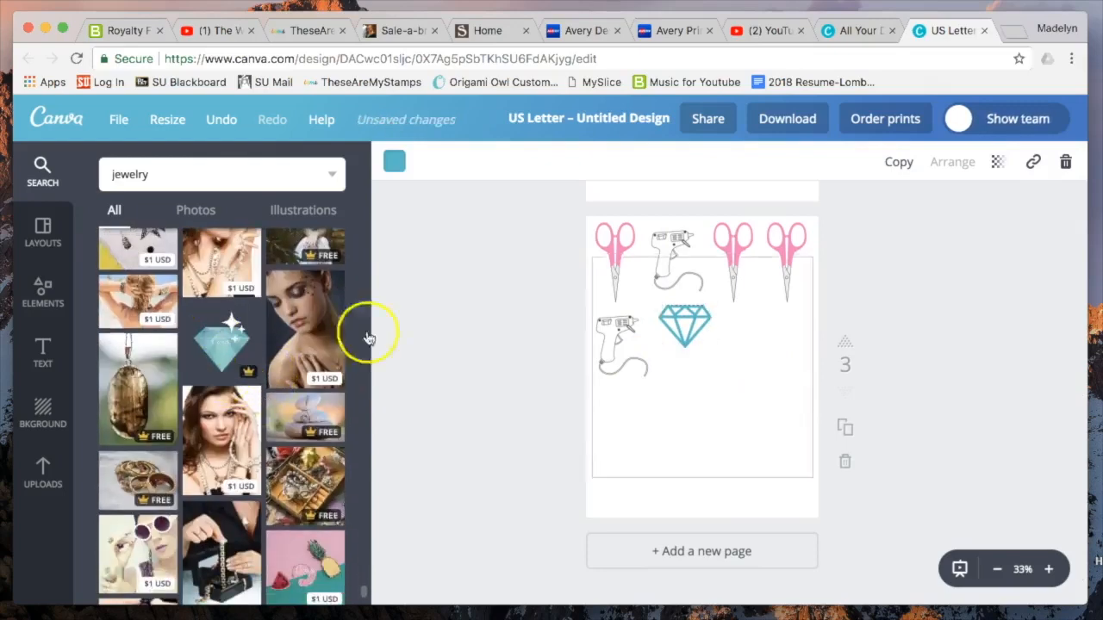
{"action": "left_click_drag", "start_coordinate": [810, 260], "coordinate": [748, 309]}
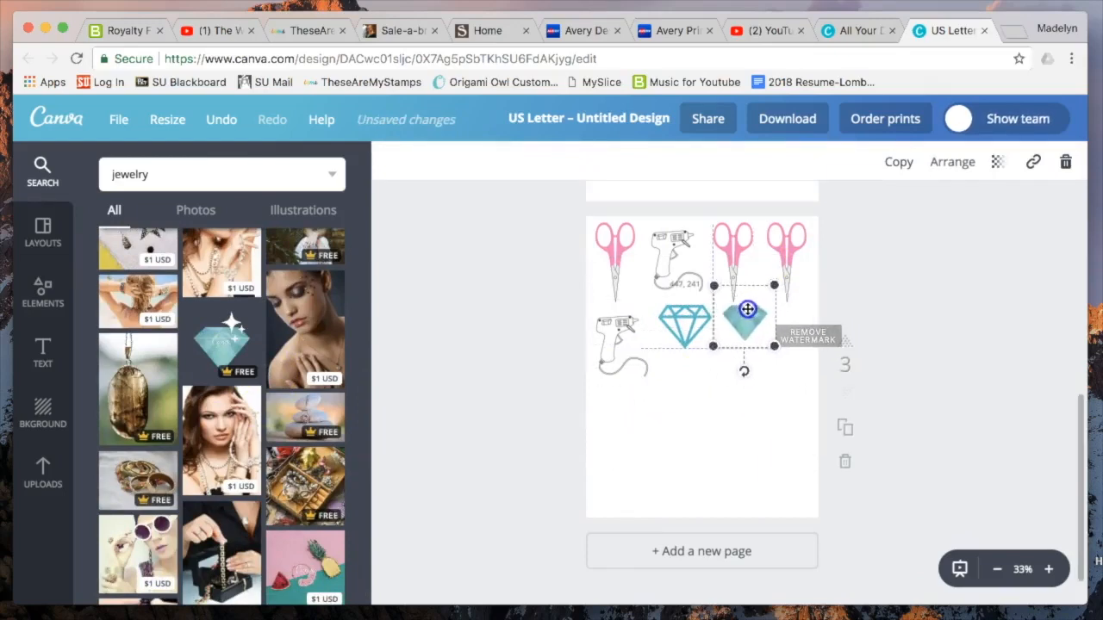
Look through more jewelry images, and search the image library for "school".
{"action": "scroll", "coordinate": [231, 380], "scroll_direction": "down", "scroll_amount": 5}
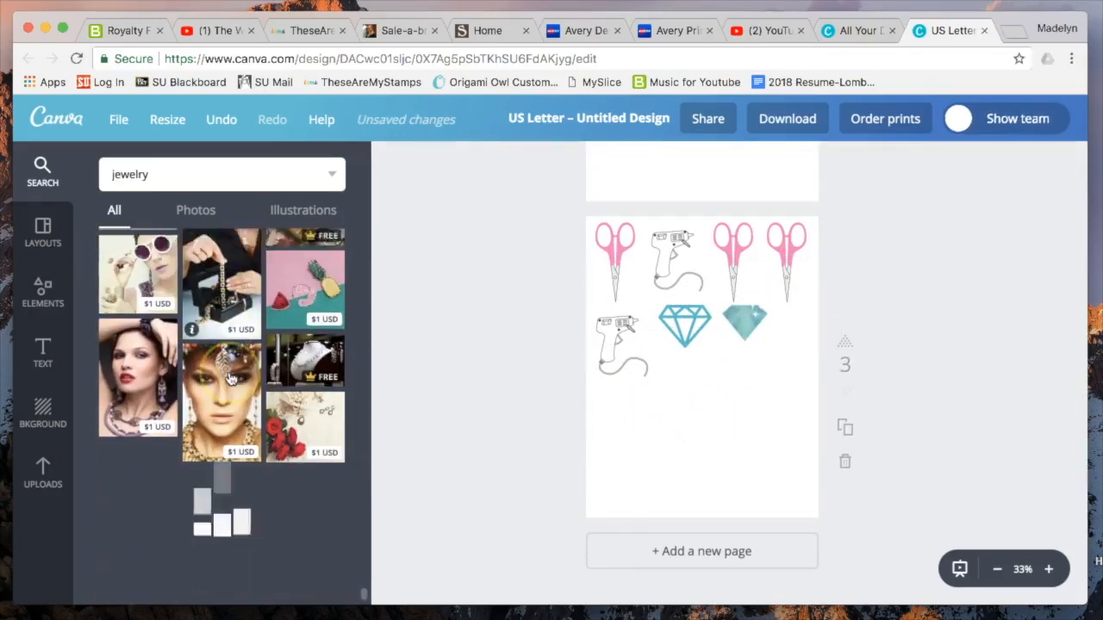
{"action": "scroll", "coordinate": [231, 380], "scroll_direction": "up", "scroll_amount": 1}
{"action": "scroll", "coordinate": [231, 380], "scroll_direction": "down", "scroll_amount": 2}
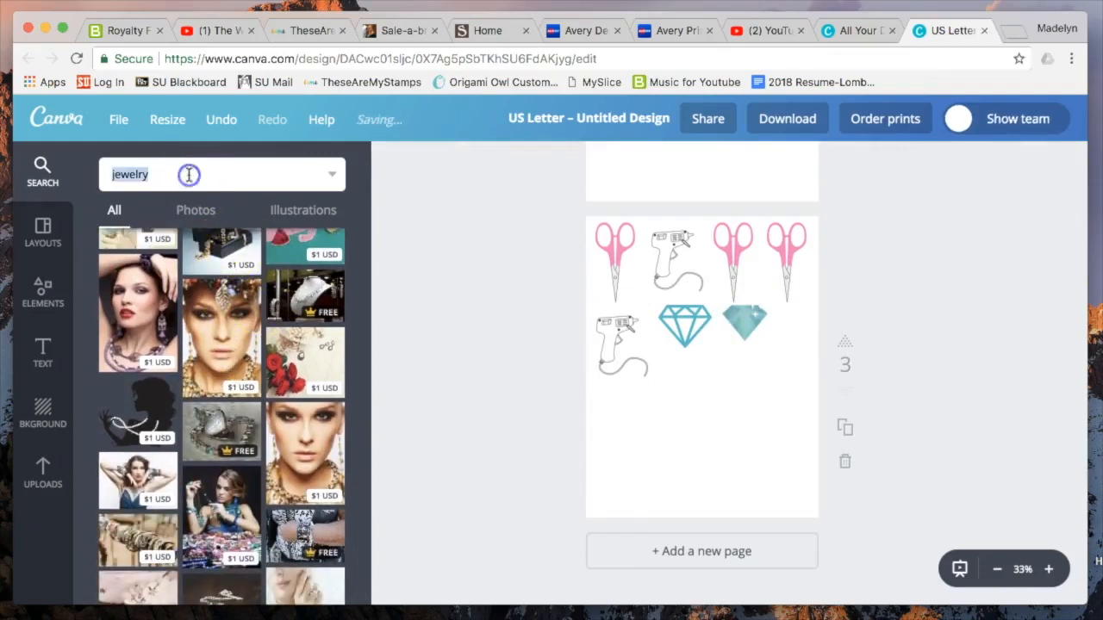
{"action": "key", "text": "Return"}
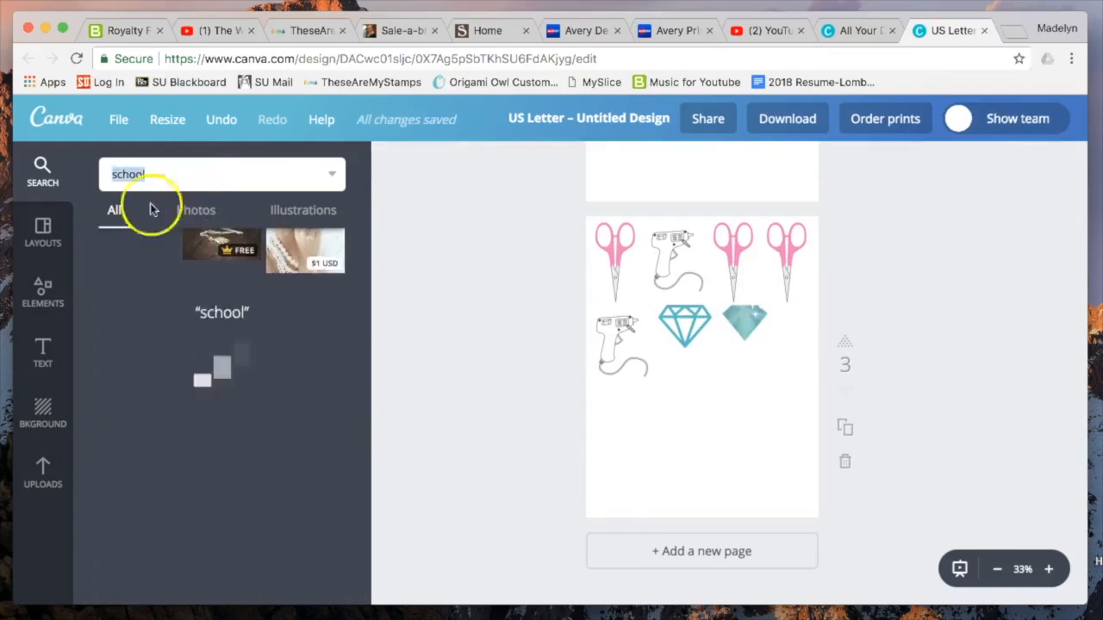
Add the black graduation cap and place it, scaled down, below the glue gun in the second row.
{"action": "scroll", "coordinate": [315, 323], "scroll_direction": "down", "scroll_amount": 2}
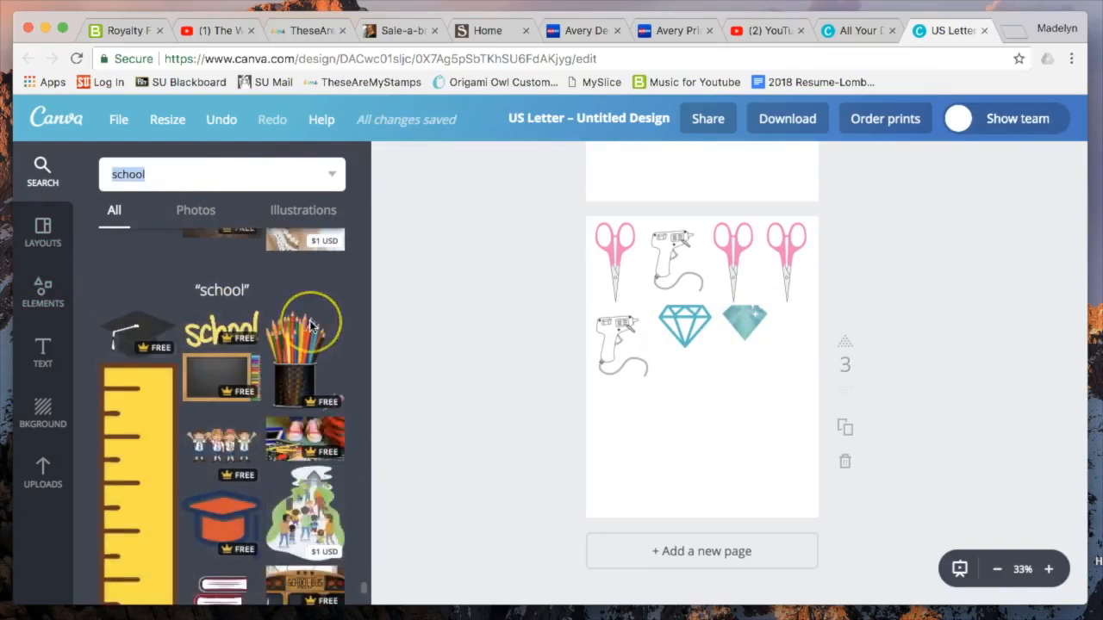
{"action": "left_click", "coordinate": [129, 302]}
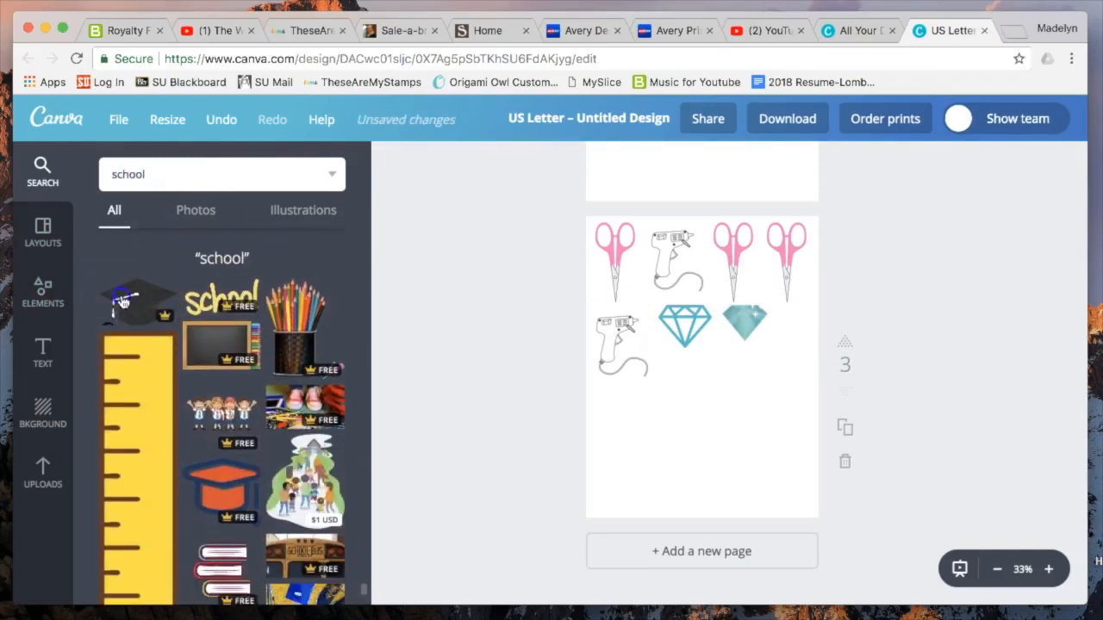
{"action": "left_click_drag", "start_coordinate": [812, 301], "coordinate": [640, 414]}
Add the red apple with the blue leaf, shrink it and place it below the two diamonds, right of the graduation cap.
{"action": "scroll", "coordinate": [276, 396], "scroll_direction": "down", "scroll_amount": 3}
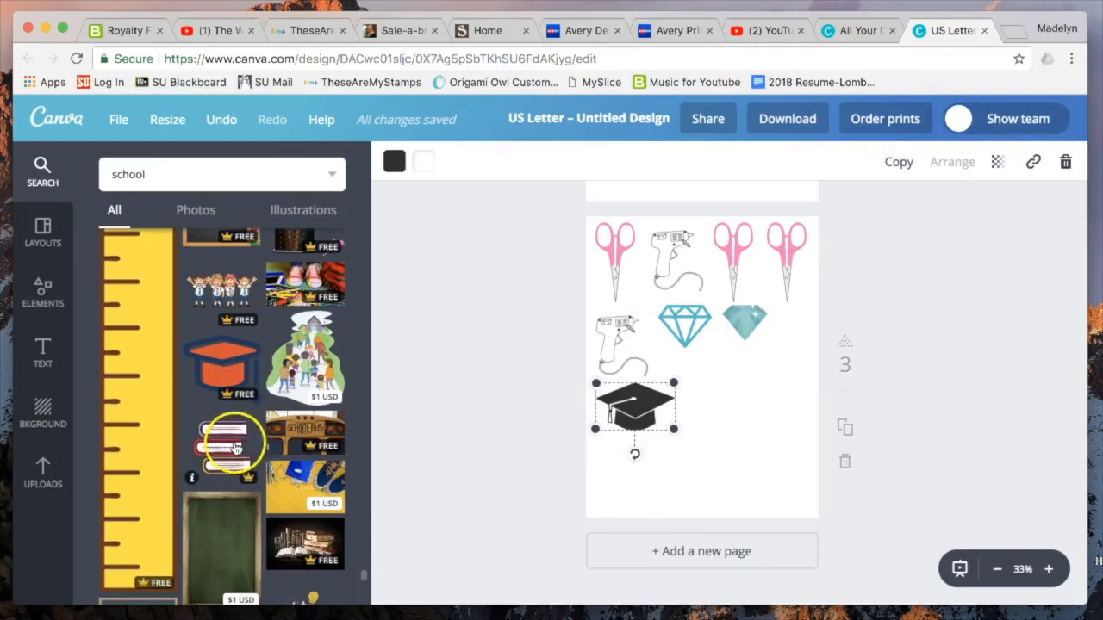
{"action": "scroll", "coordinate": [276, 426], "scroll_direction": "down", "scroll_amount": 3}
{"action": "scroll", "coordinate": [293, 456], "scroll_direction": "down", "scroll_amount": 4}
{"action": "scroll", "coordinate": [300, 487], "scroll_direction": "down", "scroll_amount": 3}
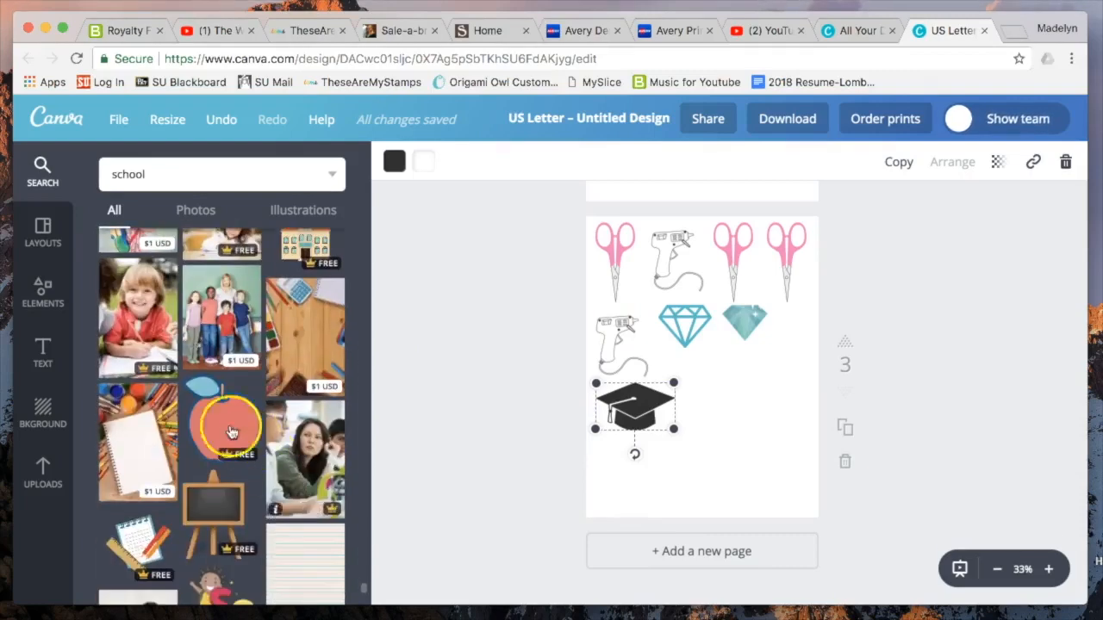
{"action": "left_click", "coordinate": [671, 385]}
{"action": "left_click_drag", "start_coordinate": [782, 276], "coordinate": [726, 383]}
{"action": "left_click_drag", "start_coordinate": [748, 346], "coordinate": [717, 372]}
{"action": "left_click_drag", "start_coordinate": [719, 396], "coordinate": [716, 370]}
{"action": "left_click", "coordinate": [757, 434]}
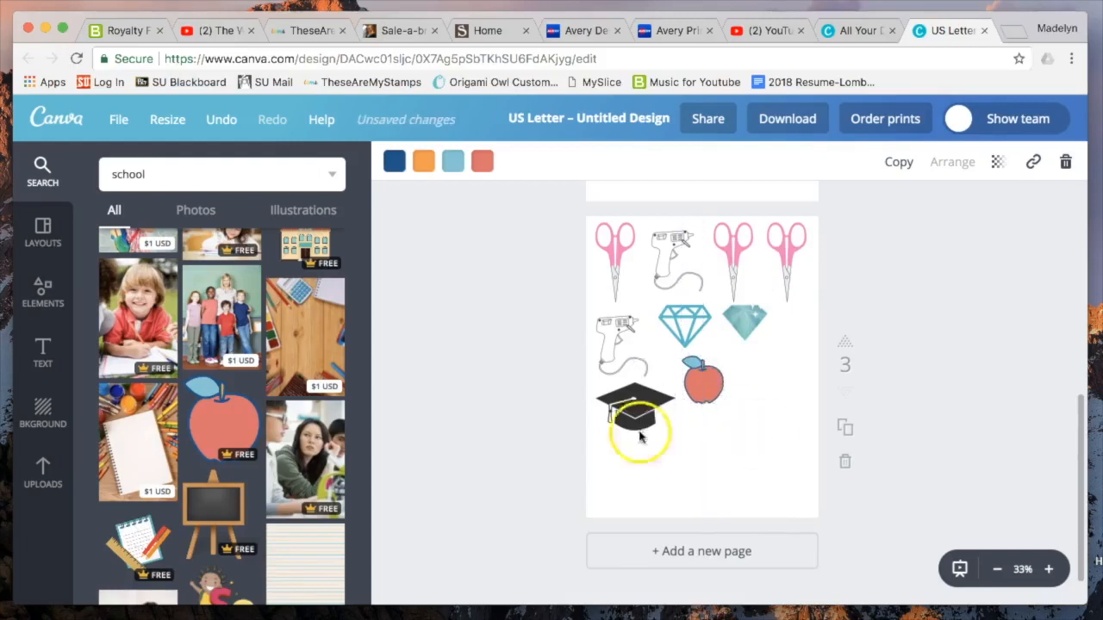
Add the notepad with ruler and pencil illustration, shrink it and place it to the right of the apple.
{"action": "scroll", "coordinate": [271, 420], "scroll_direction": "down", "scroll_amount": 5}
{"action": "scroll", "coordinate": [267, 409], "scroll_direction": "down", "scroll_amount": 3}
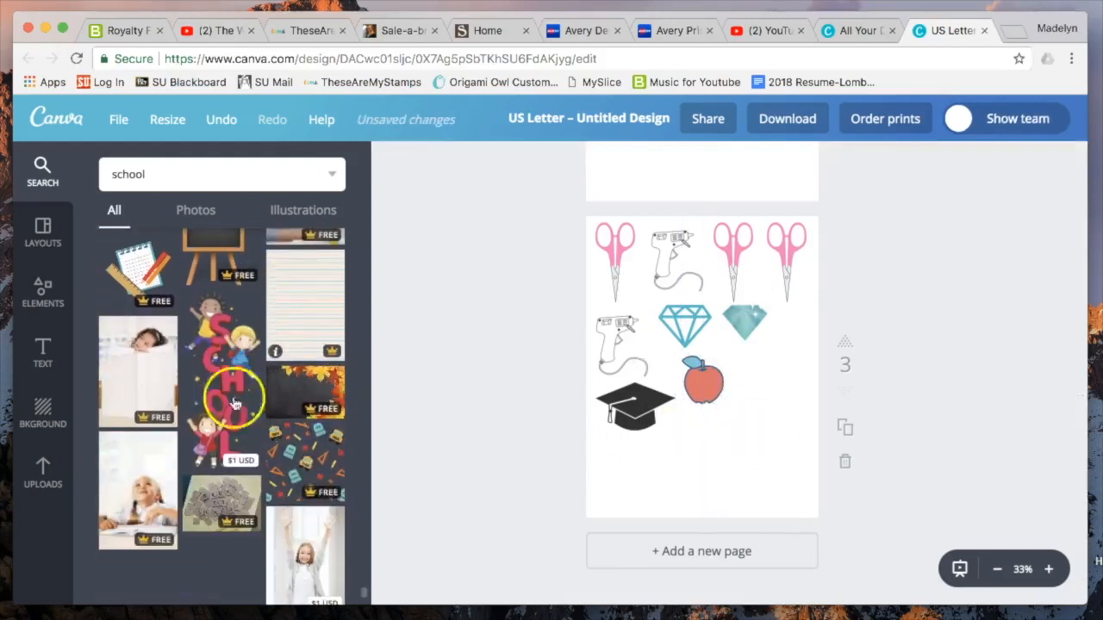
{"action": "left_click", "coordinate": [806, 276]}
{"action": "left_click", "coordinate": [650, 400]}
{"action": "left_click_drag", "start_coordinate": [647, 394], "coordinate": [644, 398]}
{"action": "left_click_drag", "start_coordinate": [610, 439], "coordinate": [750, 383]}
{"action": "left_click", "coordinate": [905, 431]}
On page 1, shrink the giraffe face above the pink cake and position it clear of the candles.
{"action": "scroll", "coordinate": [720, 358], "scroll_direction": "up", "scroll_amount": 10}
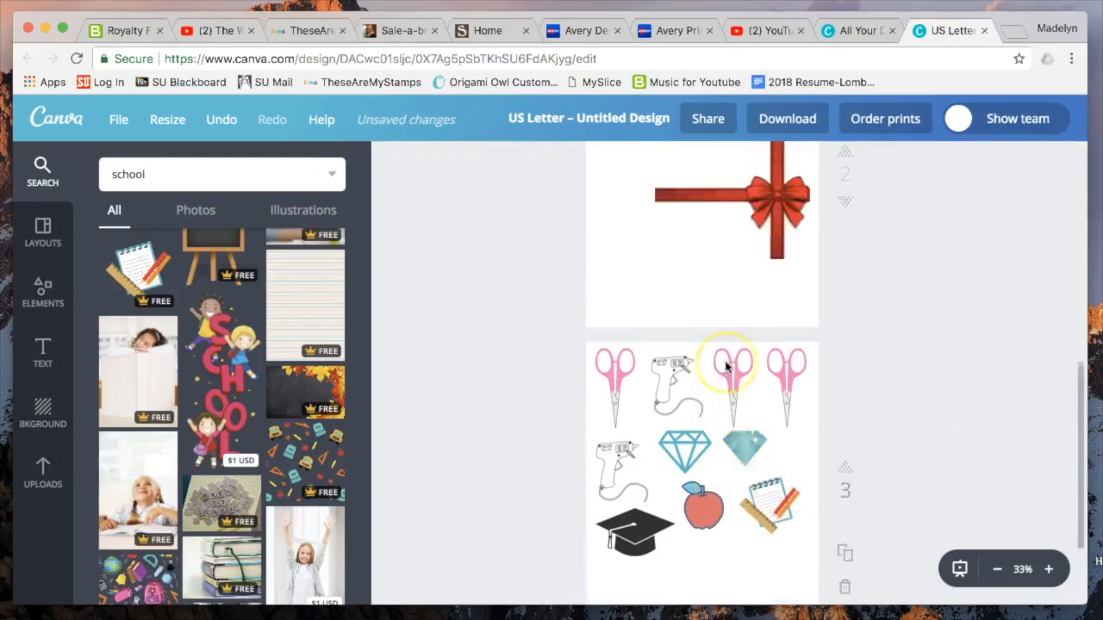
{"action": "scroll", "coordinate": [726, 368], "scroll_direction": "up", "scroll_amount": 2}
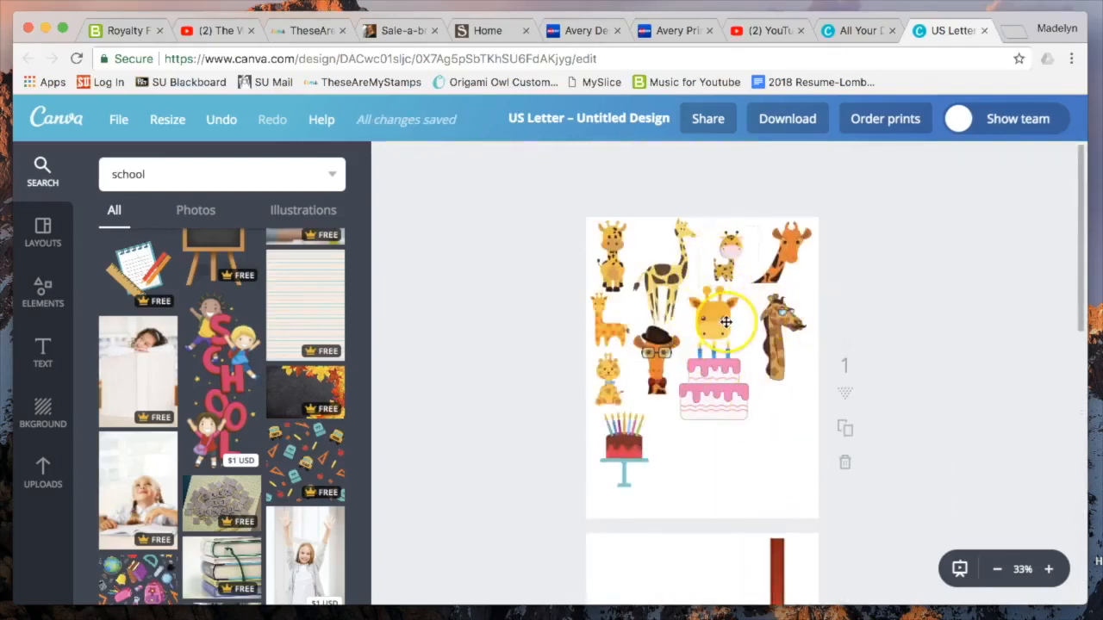
{"action": "left_click", "coordinate": [726, 323]}
{"action": "left_click_drag", "start_coordinate": [738, 283], "coordinate": [730, 313]}
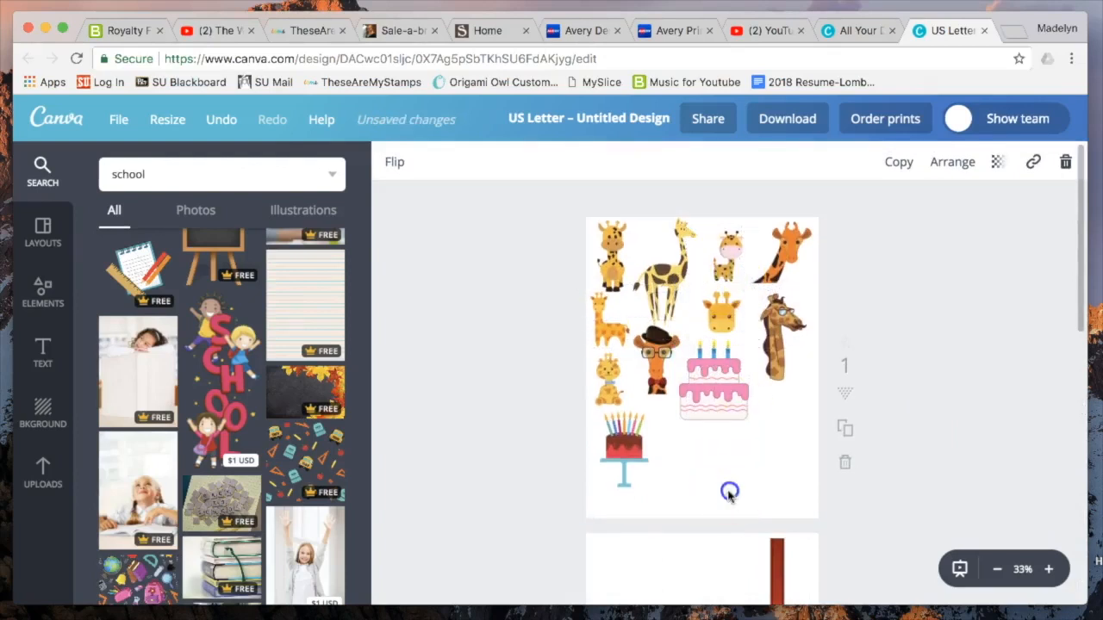
{"action": "left_click", "coordinate": [522, 394]}
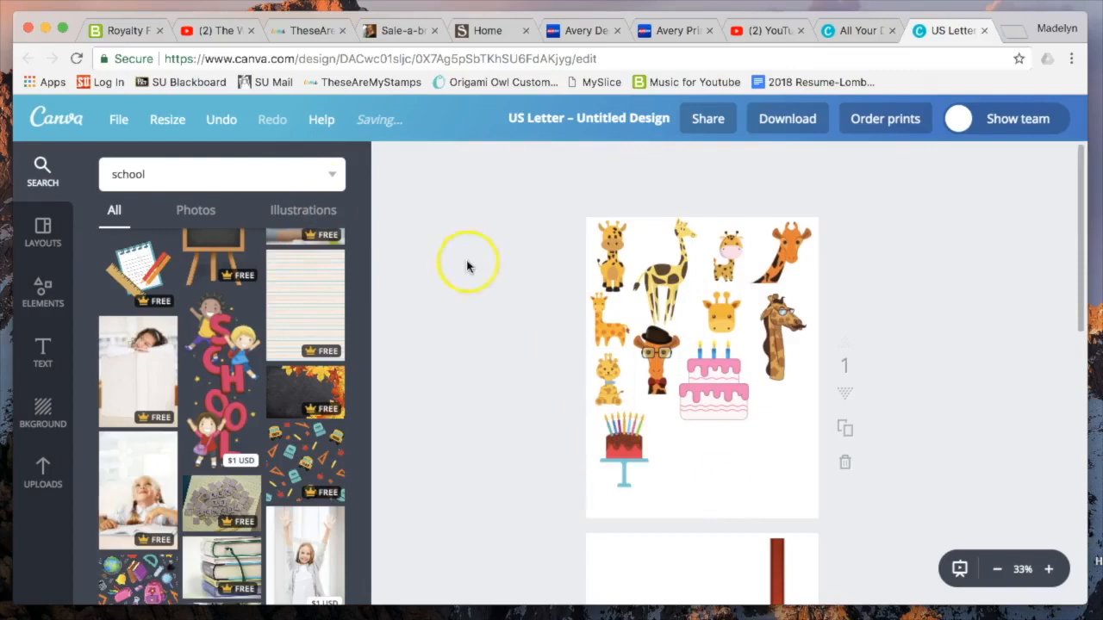
Title the design "Planner Stickers".
{"action": "left_click", "coordinate": [592, 119]}
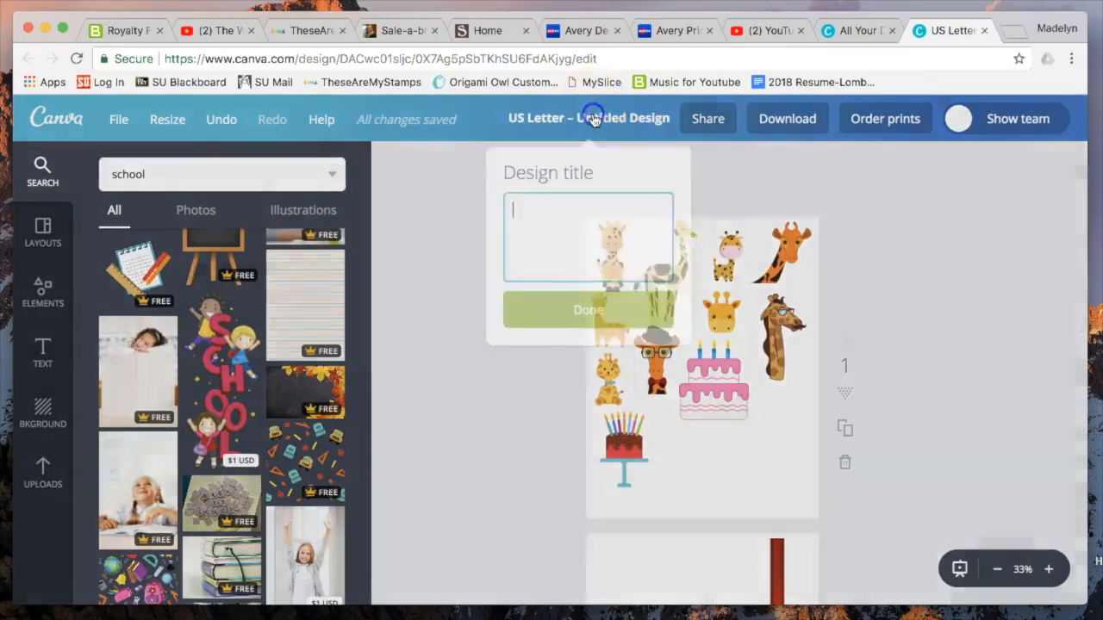
{"action": "type", "text": "Planner Stickers"}
{"action": "key", "text": "Return"}
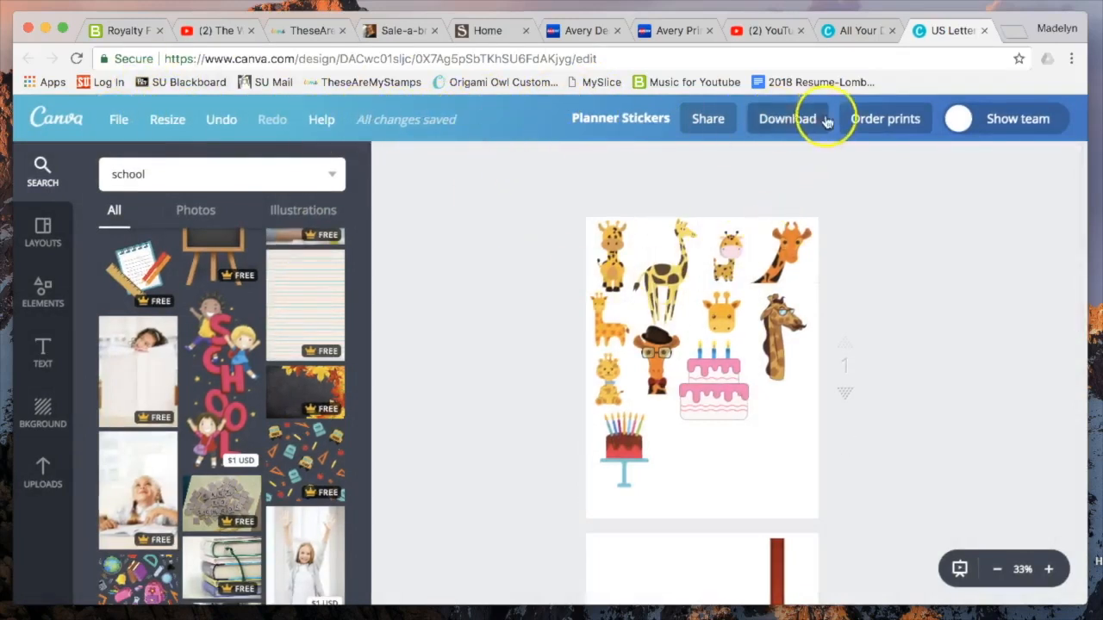
Download all pages of the design as PDF - Print, without crop marks and bleed.
{"action": "left_click", "coordinate": [798, 120]}
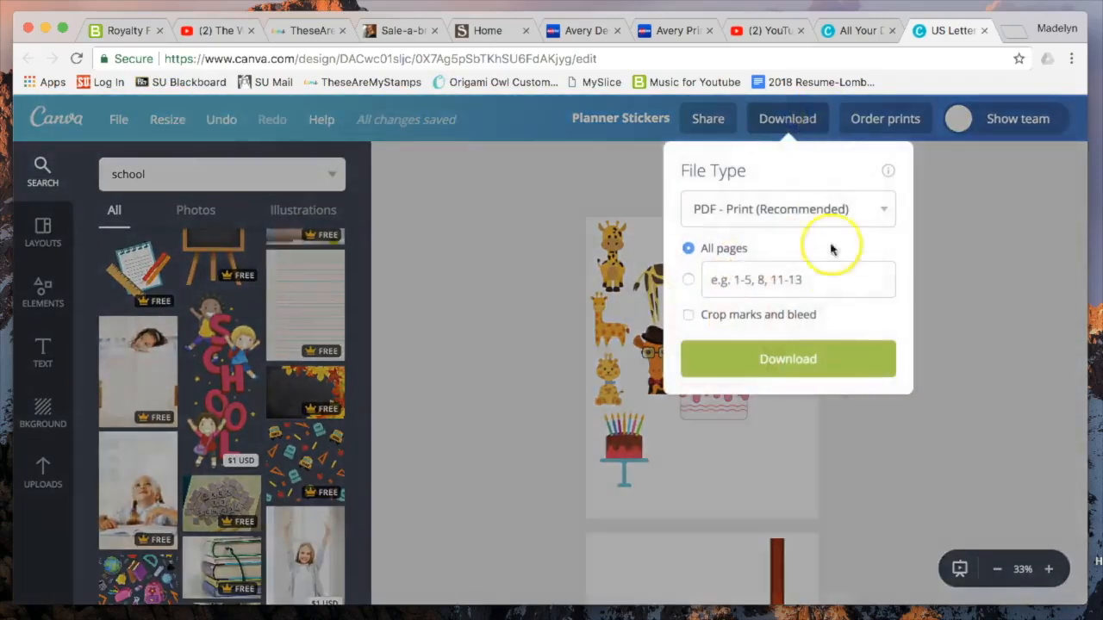
{"action": "left_click", "coordinate": [821, 367]}
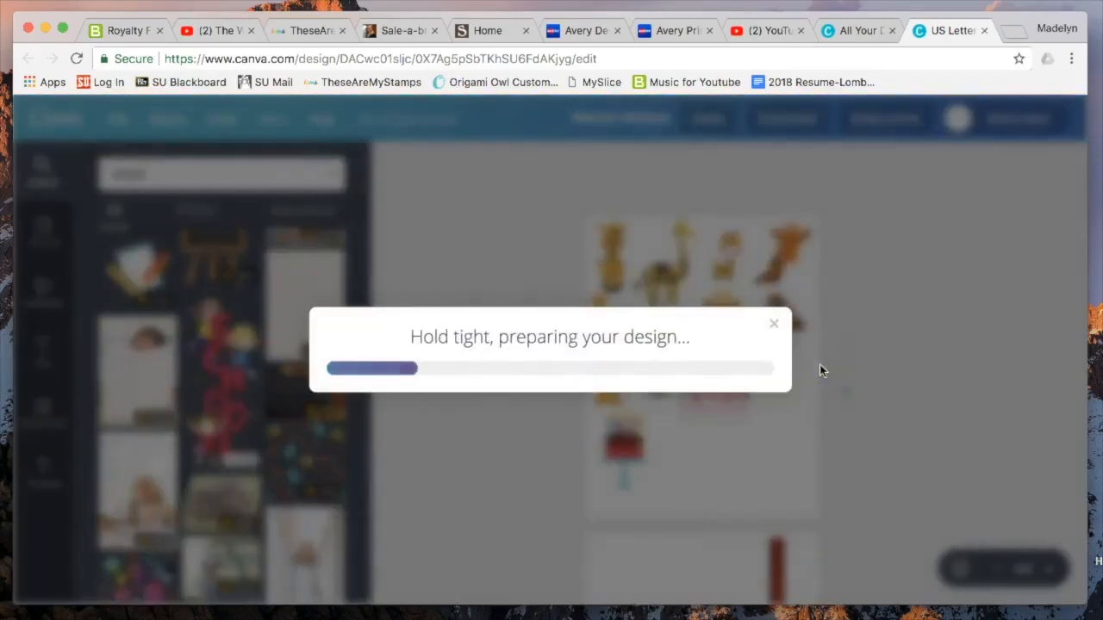